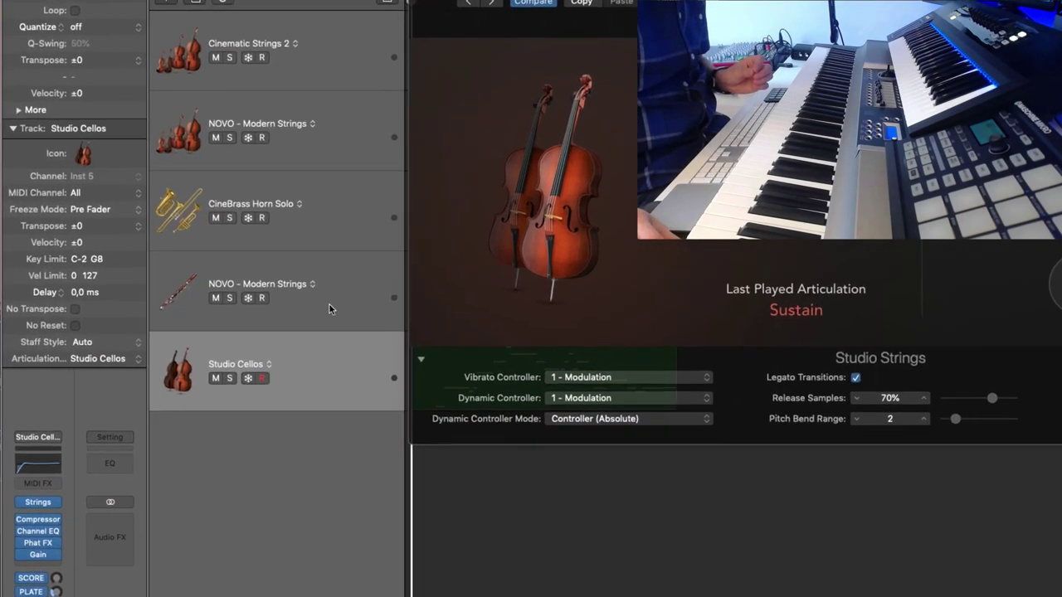
Step: Step up to the NOVO flute and CineBrass Horn Solo tracks, then reselect Studio Cellos
{"action": "key", "text": "Up"}
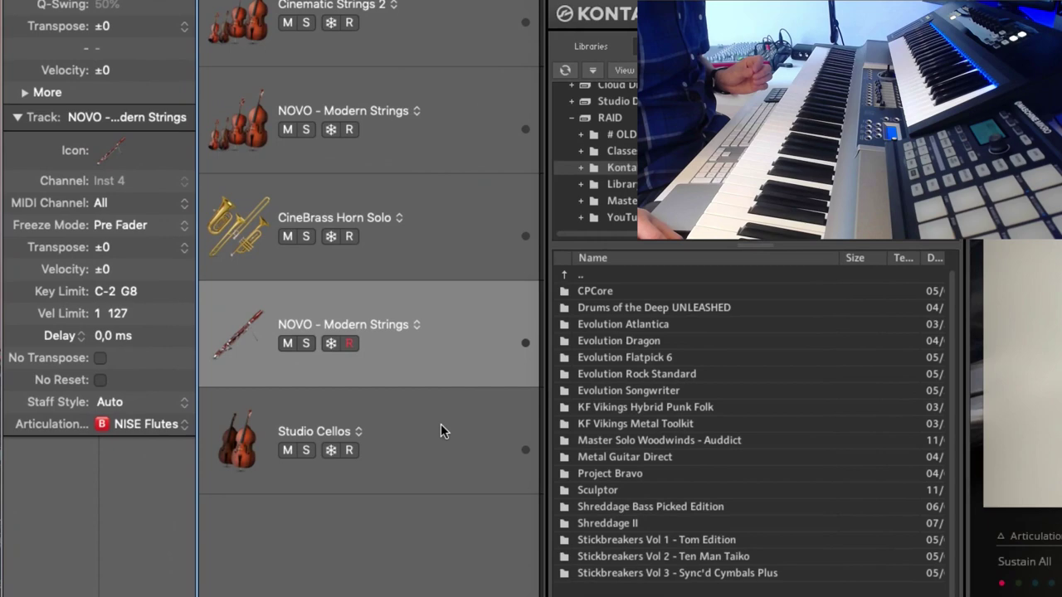
{"action": "key", "text": "Up"}
{"action": "left_click", "coordinate": [499, 489]}
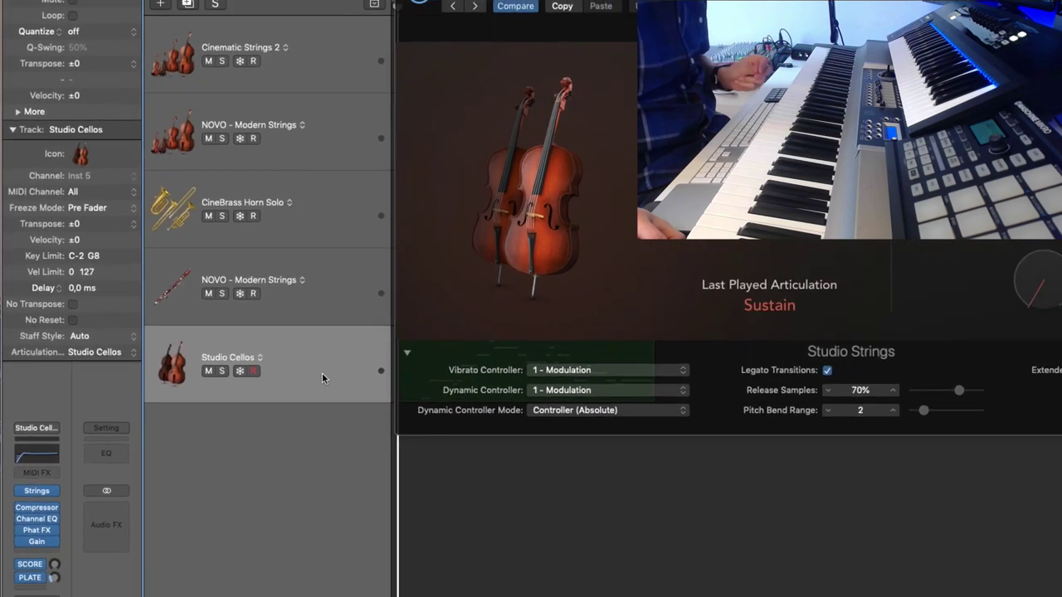
Step: Show and hide the Library for the cello patch, then open its Articulation Set list
{"action": "key", "text": "y"}
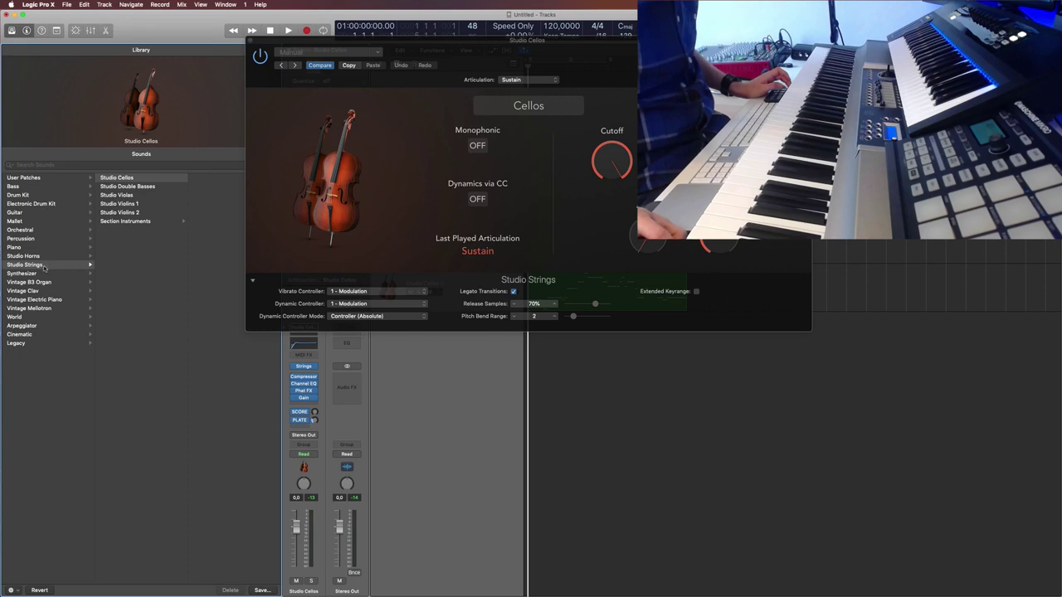
{"action": "key", "text": "y"}
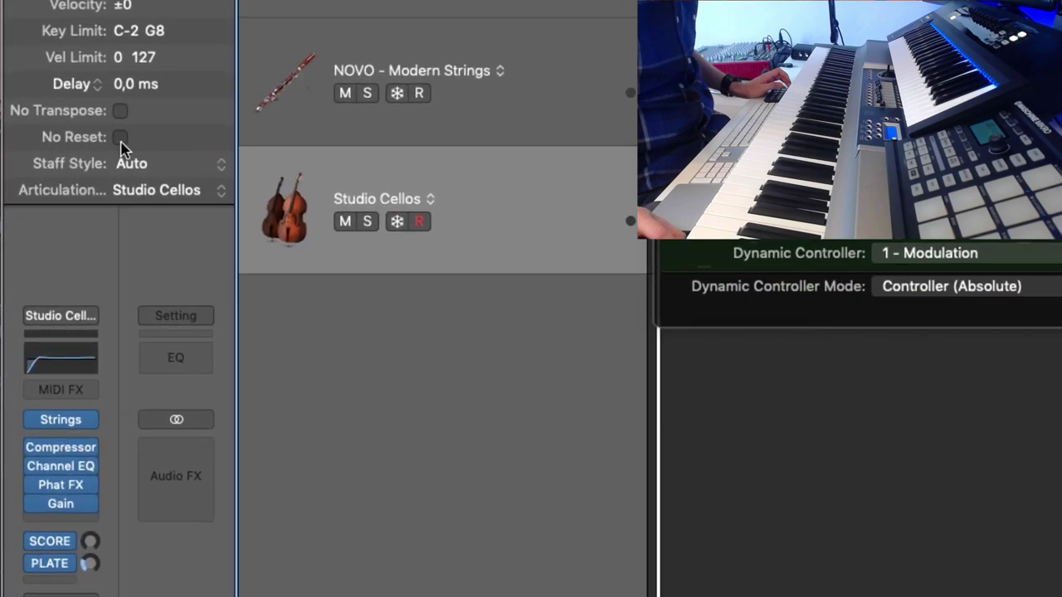
{"action": "left_click", "coordinate": [166, 196]}
{"action": "mouse_move", "coordinate": [130, 363]}
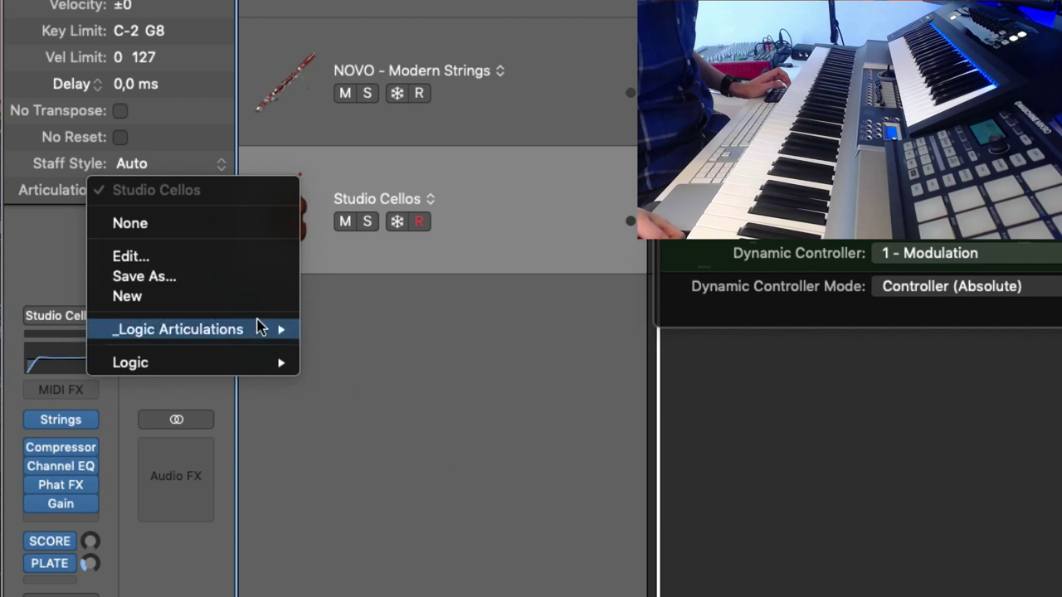
Step: Create a new articulation set named New Setting for the Studio Cellos track
{"action": "left_click", "coordinate": [232, 298]}
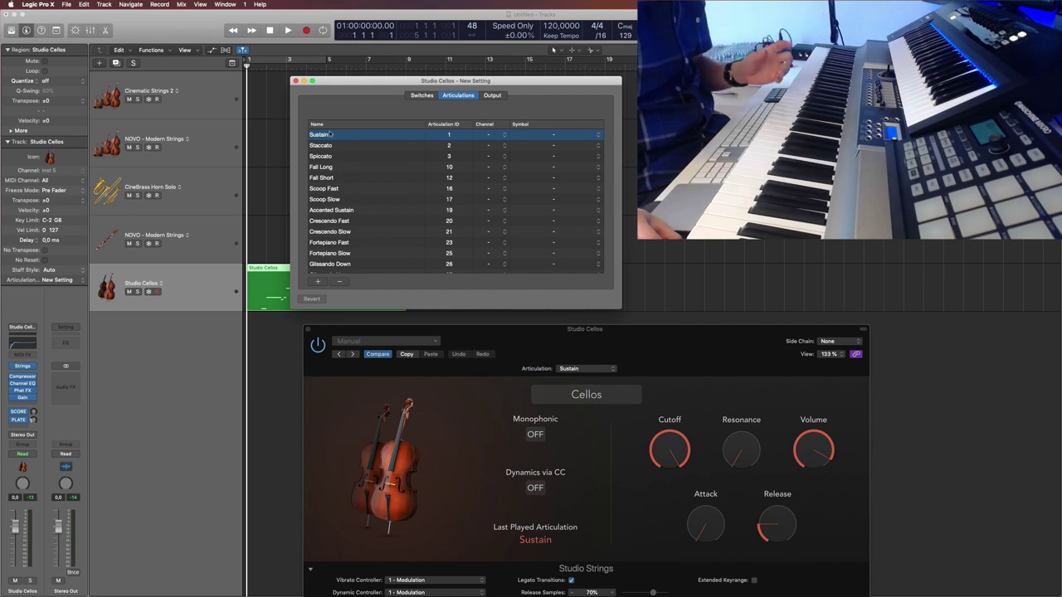
Step: Close the articulation editor, move the Studio Strings window higher, and reopen the Articulation Set list
{"action": "left_click", "coordinate": [295, 81]}
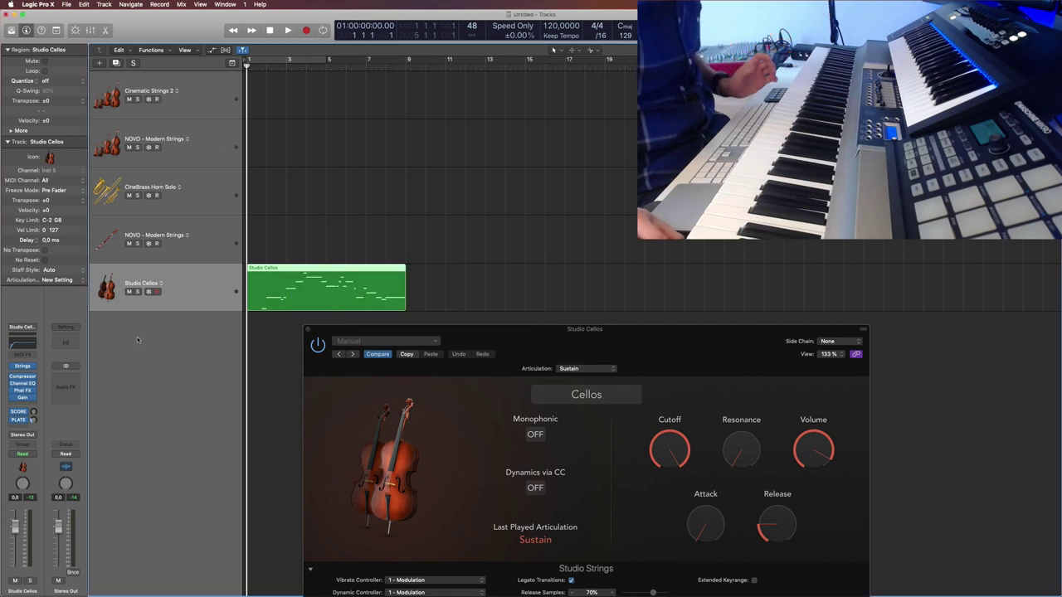
{"action": "left_click_drag", "start_coordinate": [519, 339], "coordinate": [469, 165]}
{"action": "left_click_drag", "start_coordinate": [384, 173], "coordinate": [382, 171]}
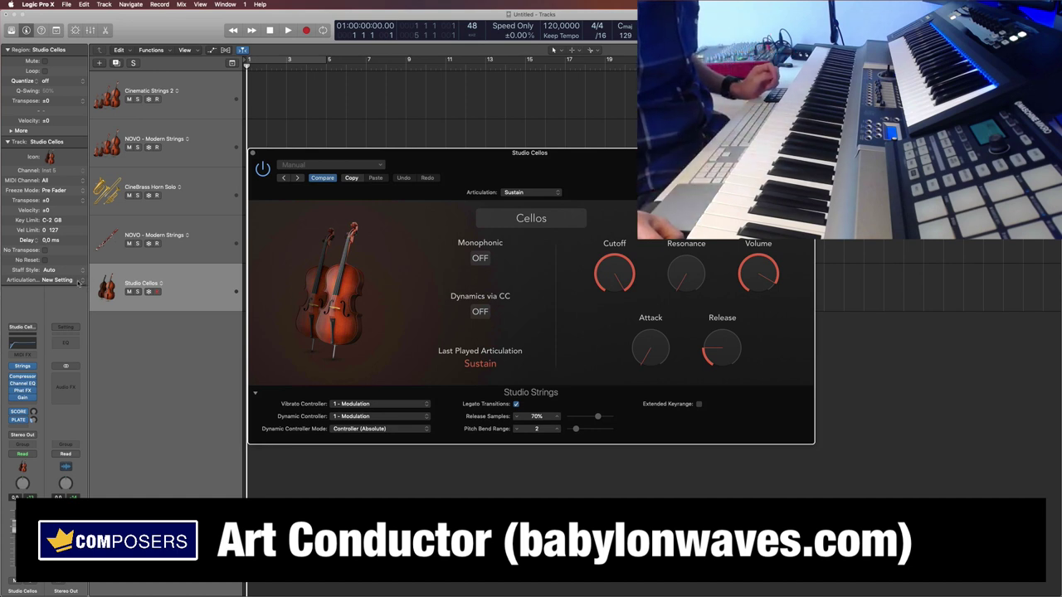
{"action": "left_click", "coordinate": [79, 281]}
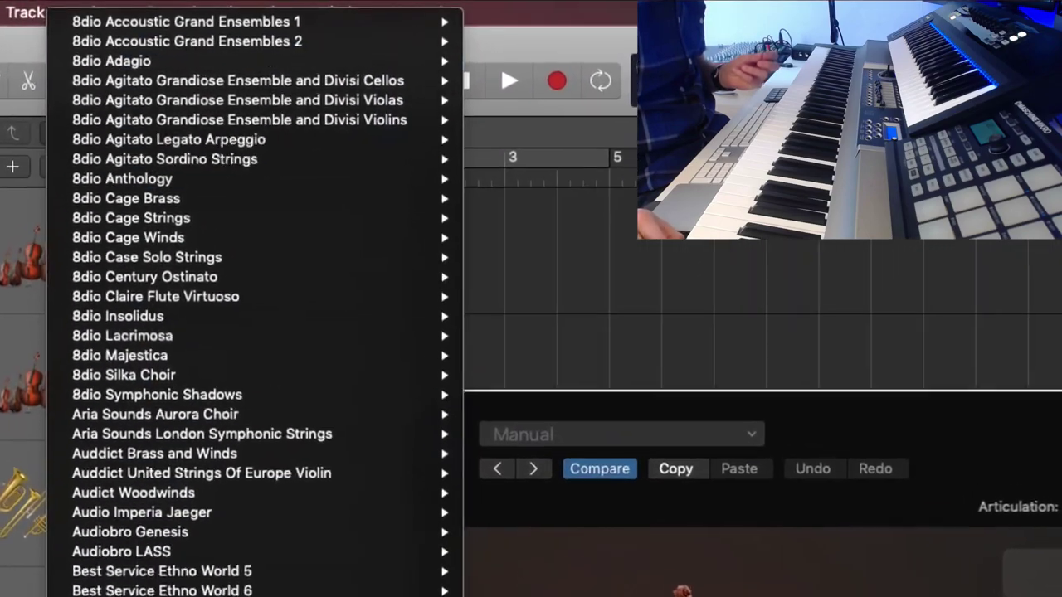
Step: Scroll through the third-party library articulation sets and dismiss the menu without choosing one
{"action": "scroll", "coordinate": [248, 331], "scroll_direction": "down", "scroll_amount": 10}
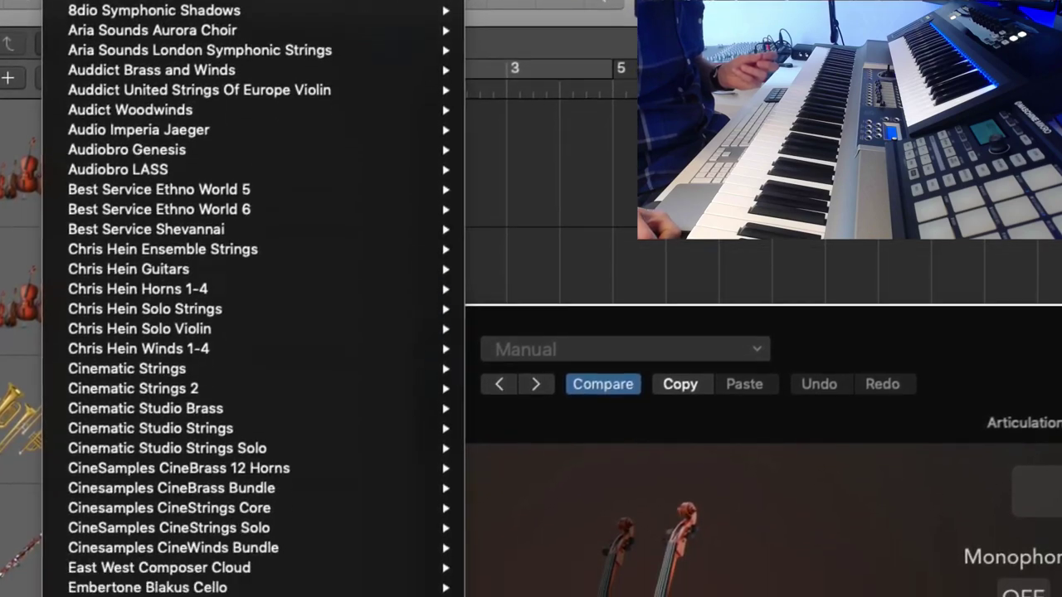
{"action": "scroll", "coordinate": [249, 332], "scroll_direction": "down", "scroll_amount": 5}
{"action": "scroll", "coordinate": [249, 332], "scroll_direction": "down", "scroll_amount": 5}
{"action": "scroll", "coordinate": [249, 331], "scroll_direction": "down", "scroll_amount": 5}
{"action": "scroll", "coordinate": [249, 332], "scroll_direction": "down", "scroll_amount": 5}
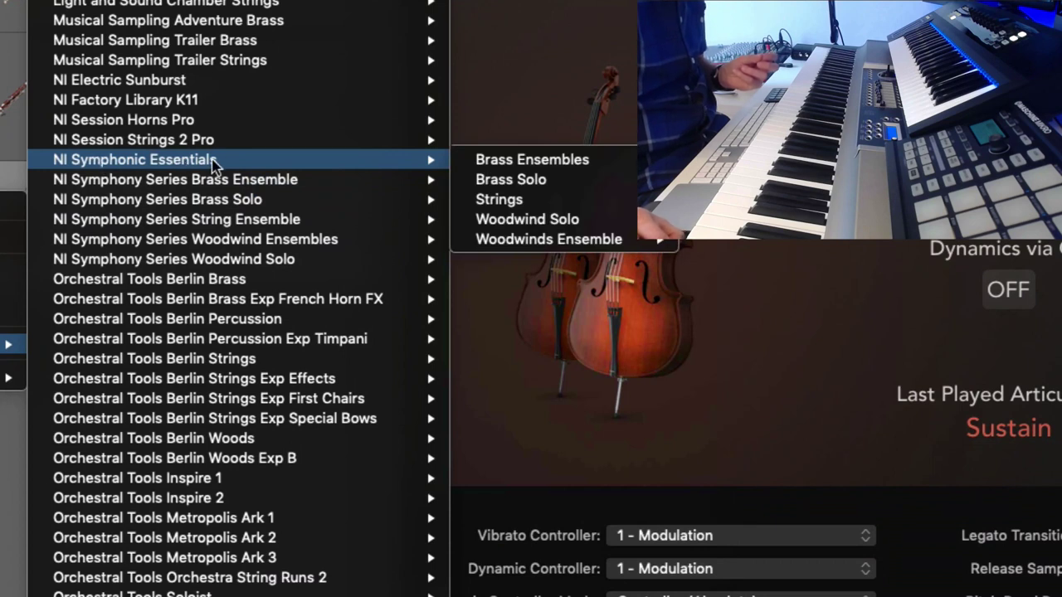
{"action": "mouse_move", "coordinate": [511, 179]}
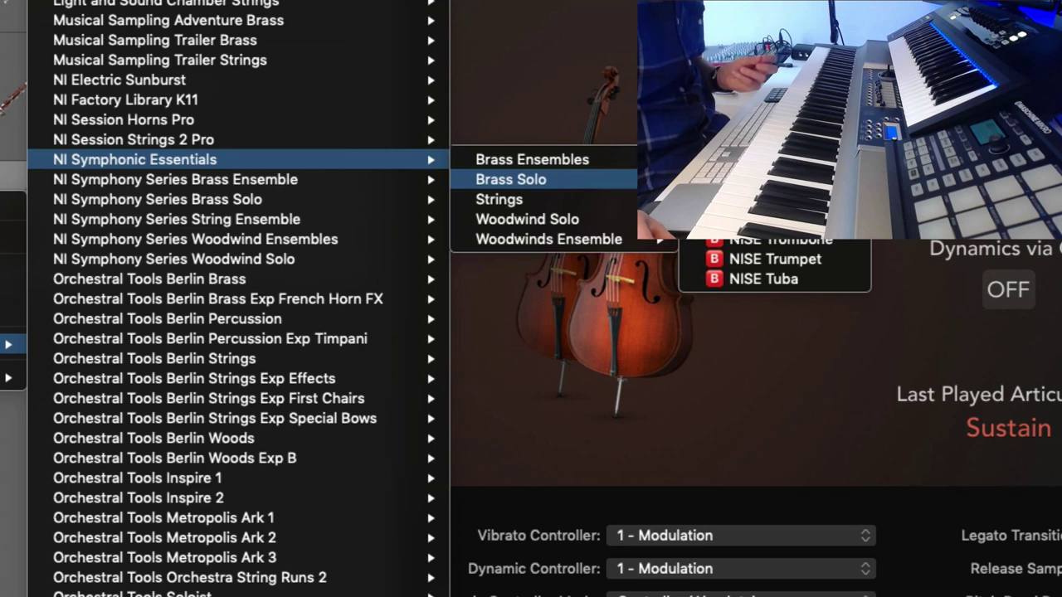
{"action": "key", "text": "Escape"}
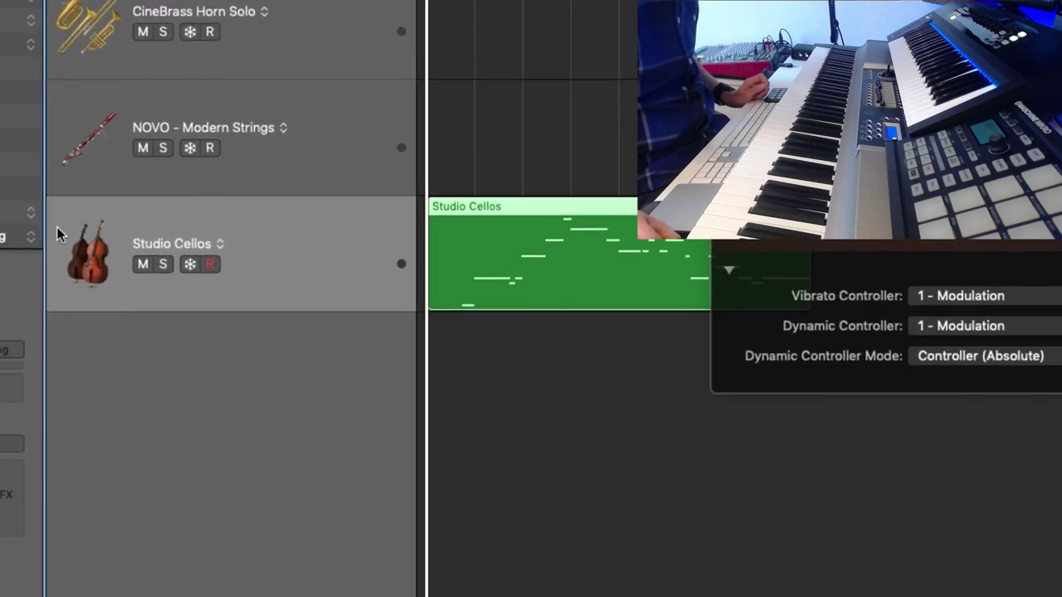
Step: Assign Logic's Studio Strings > Studio Cellos set and open the cello region in the Piano Roll
{"action": "left_click", "coordinate": [33, 252]}
{"action": "mouse_move", "coordinate": [98, 416]}
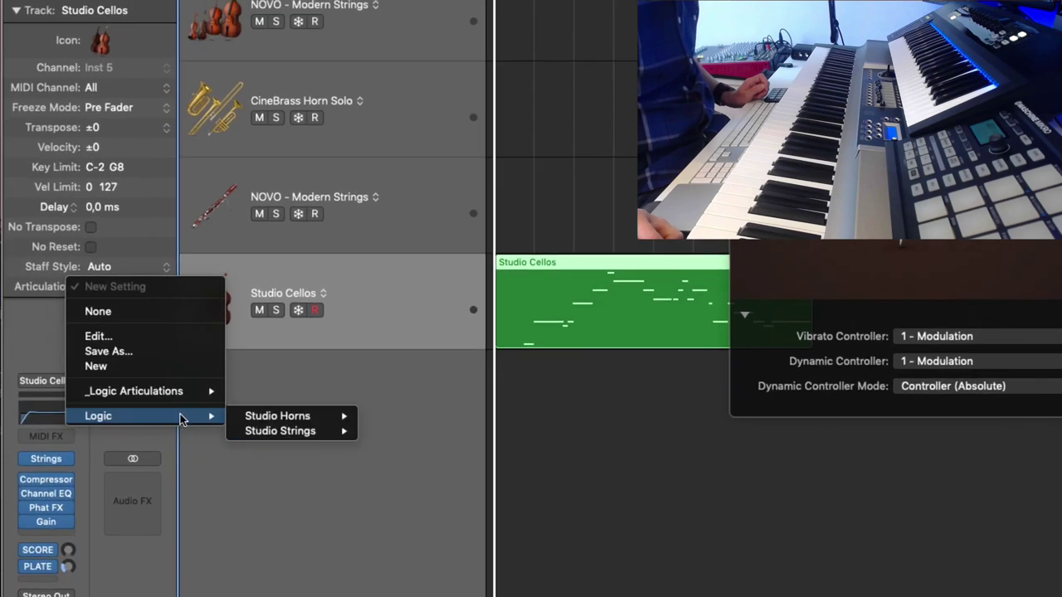
{"action": "mouse_move", "coordinate": [281, 431]}
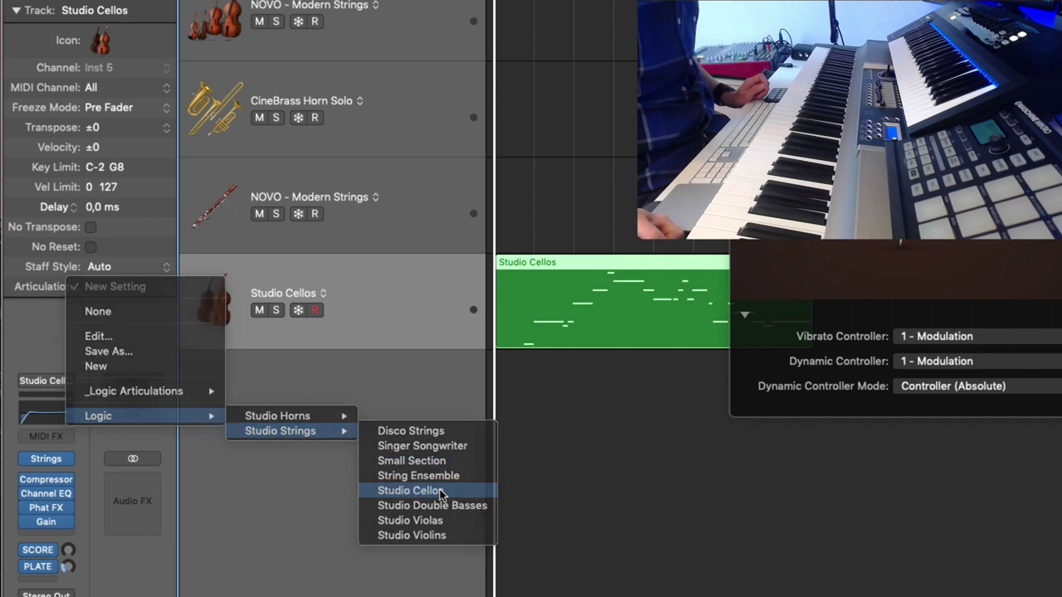
{"action": "left_click", "coordinate": [402, 490]}
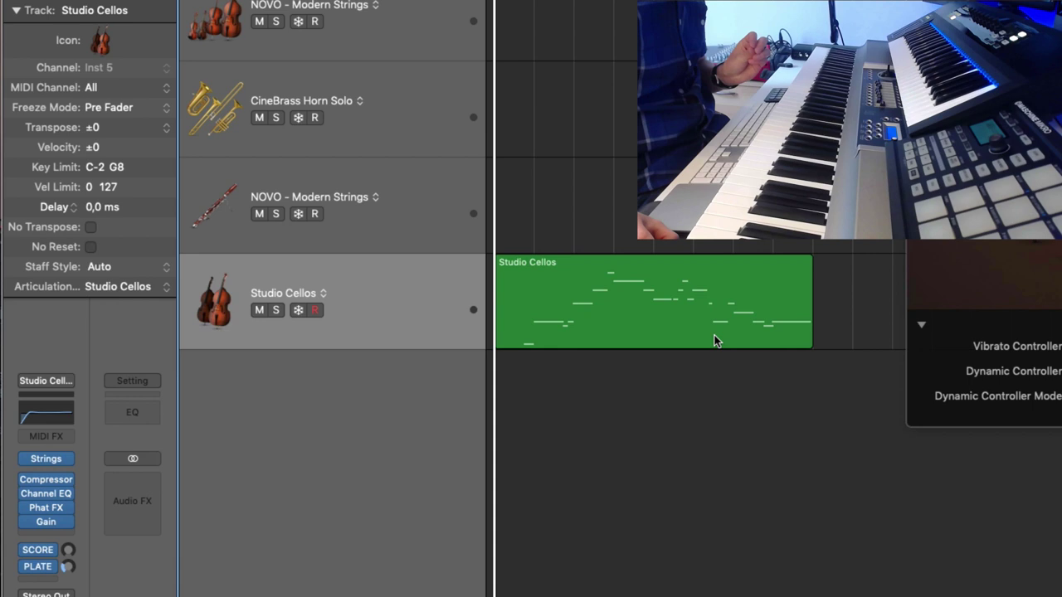
{"action": "left_click", "coordinate": [684, 330]}
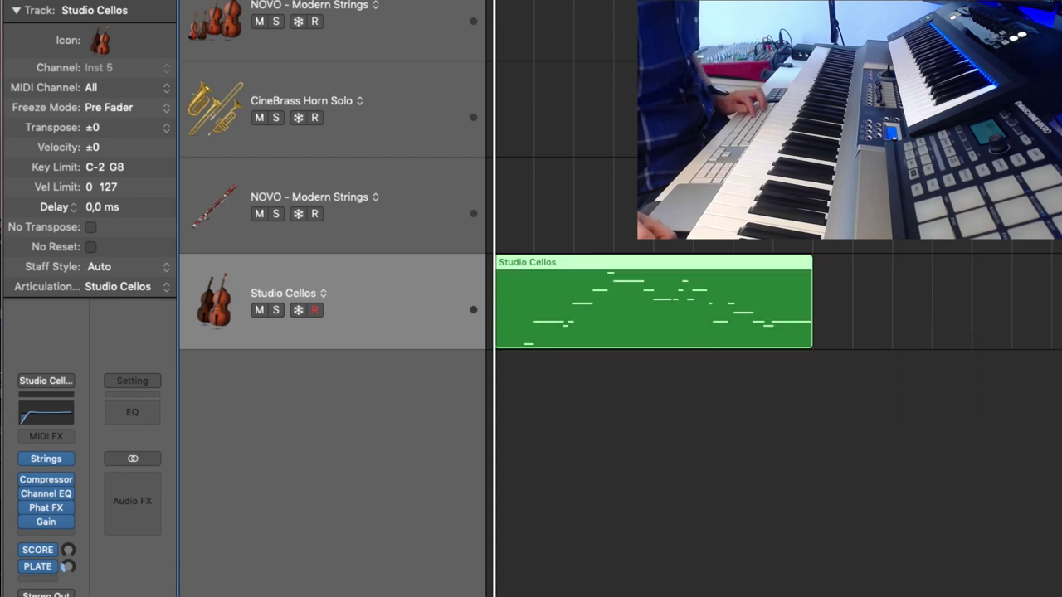
{"action": "key", "text": "e"}
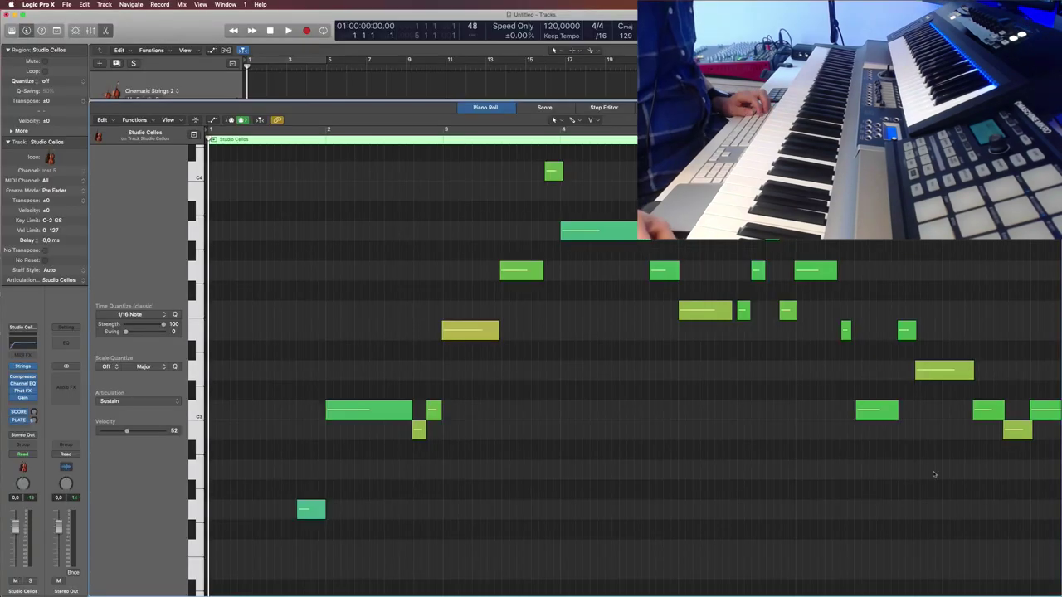
Step: Scroll down the piano roll and drag a copy of the lowest cello note
{"action": "scroll", "coordinate": [338, 302], "scroll_direction": "right", "scroll_amount": 3}
{"action": "scroll", "coordinate": [338, 302], "scroll_direction": "up", "scroll_amount": 2}
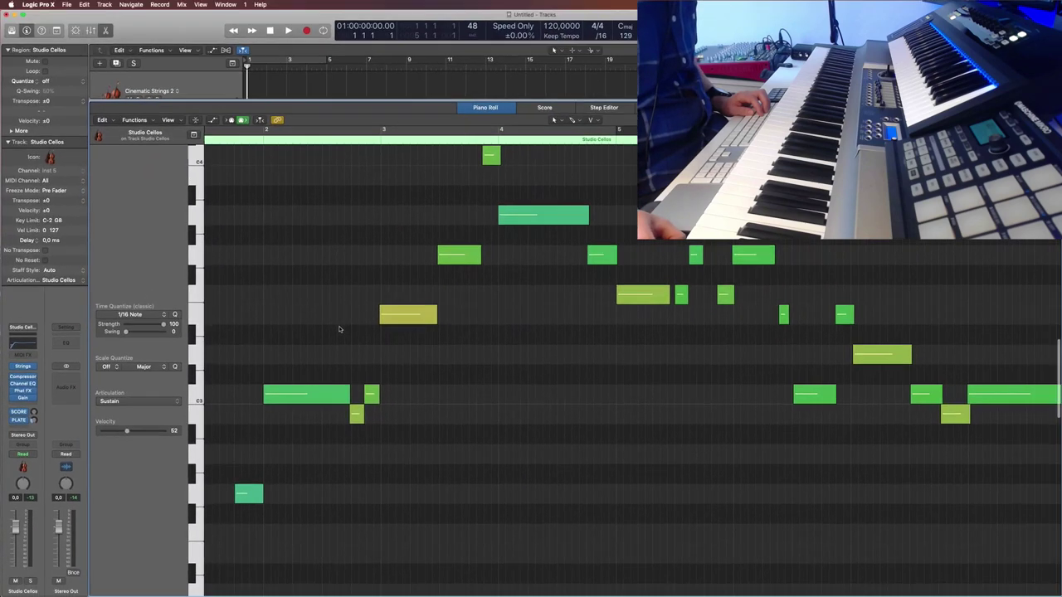
{"action": "scroll", "coordinate": [340, 330], "scroll_direction": "down", "scroll_amount": 2}
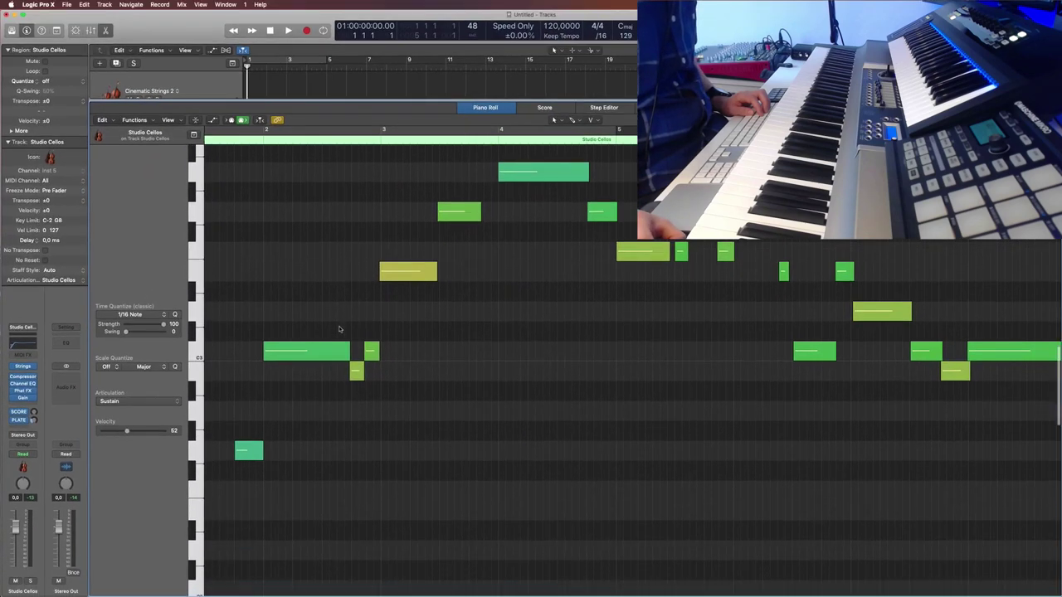
{"action": "scroll", "coordinate": [251, 339], "scroll_direction": "down", "scroll_amount": 5}
{"action": "left_click_drag", "start_coordinate": [252, 339], "coordinate": [249, 537]}
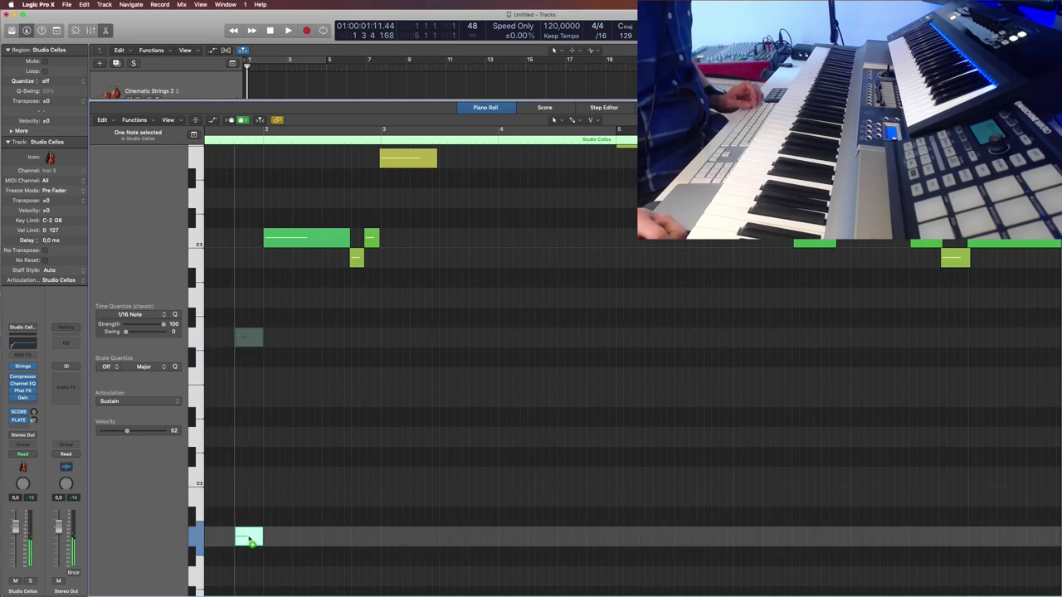
{"action": "scroll", "coordinate": [264, 512], "scroll_direction": "down", "scroll_amount": 3}
{"action": "scroll", "coordinate": [264, 512], "scroll_direction": "down", "scroll_amount": 1}
{"action": "mouse_move", "coordinate": [262, 415]}
{"action": "left_mouse_down"}
{"action": "mouse_move", "coordinate": [269, 513]}
{"action": "mouse_move", "coordinate": [243, 520]}
{"action": "left_mouse_up"}
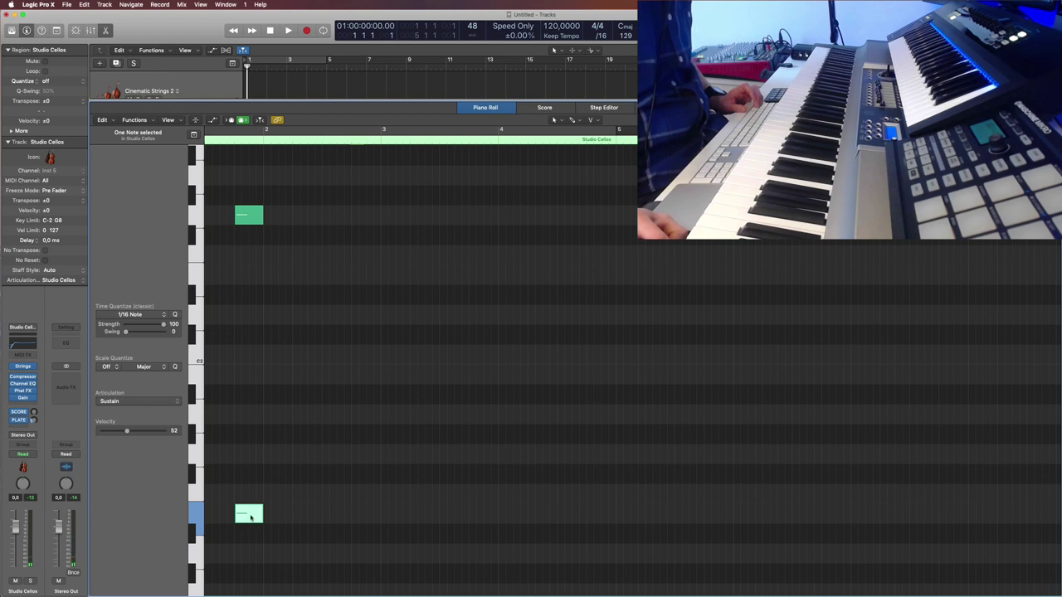
Step: Raise the copied low note two steps, delete it, and scroll back up to the phrase
{"action": "left_click_drag", "start_coordinate": [251, 517], "coordinate": [250, 497]}
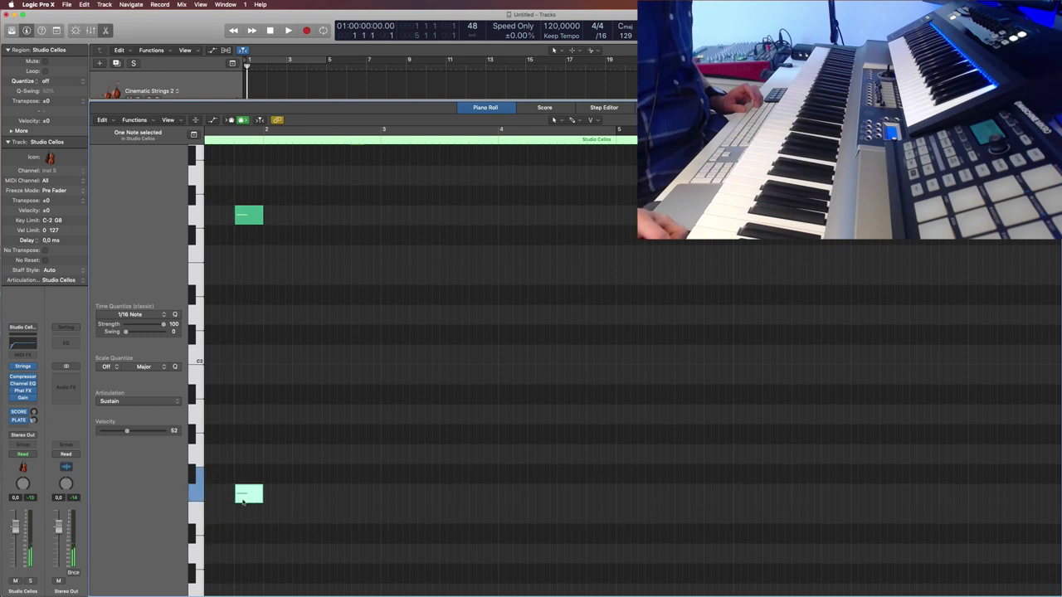
{"action": "left_click_drag", "start_coordinate": [244, 497], "coordinate": [250, 456]}
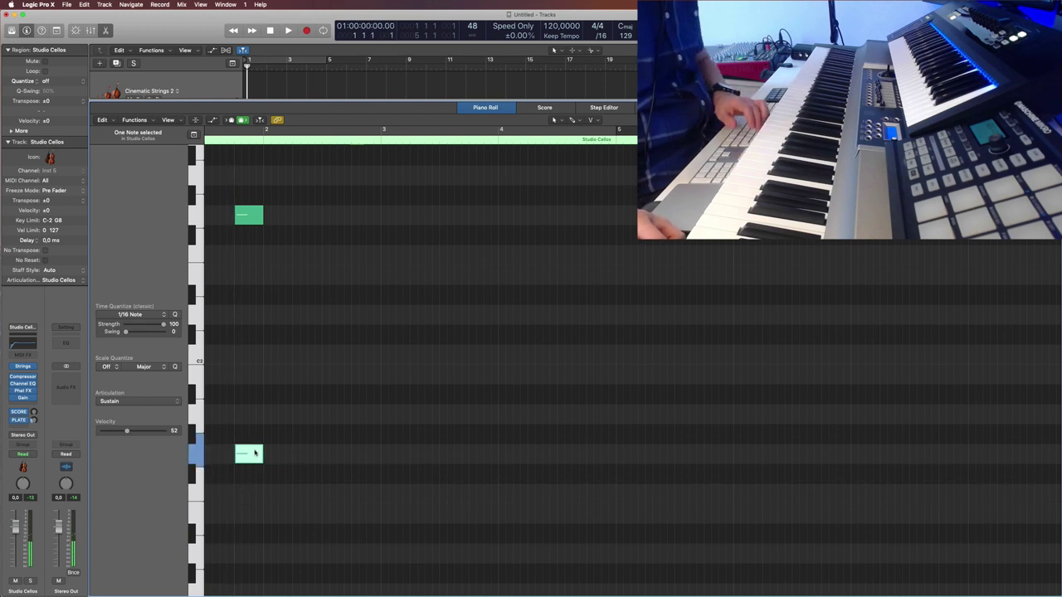
{"action": "key", "text": "Delete"}
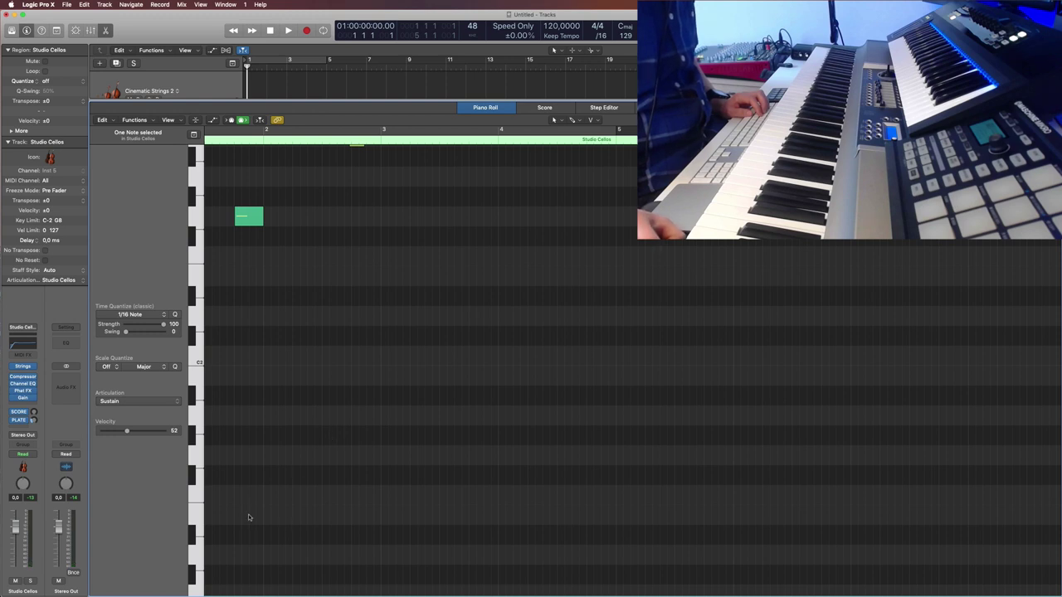
{"action": "scroll", "coordinate": [249, 477], "scroll_direction": "up", "scroll_amount": 1}
{"action": "scroll", "coordinate": [266, 477], "scroll_direction": "up", "scroll_amount": 4}
{"action": "scroll", "coordinate": [396, 469], "scroll_direction": "up", "scroll_amount": 2}
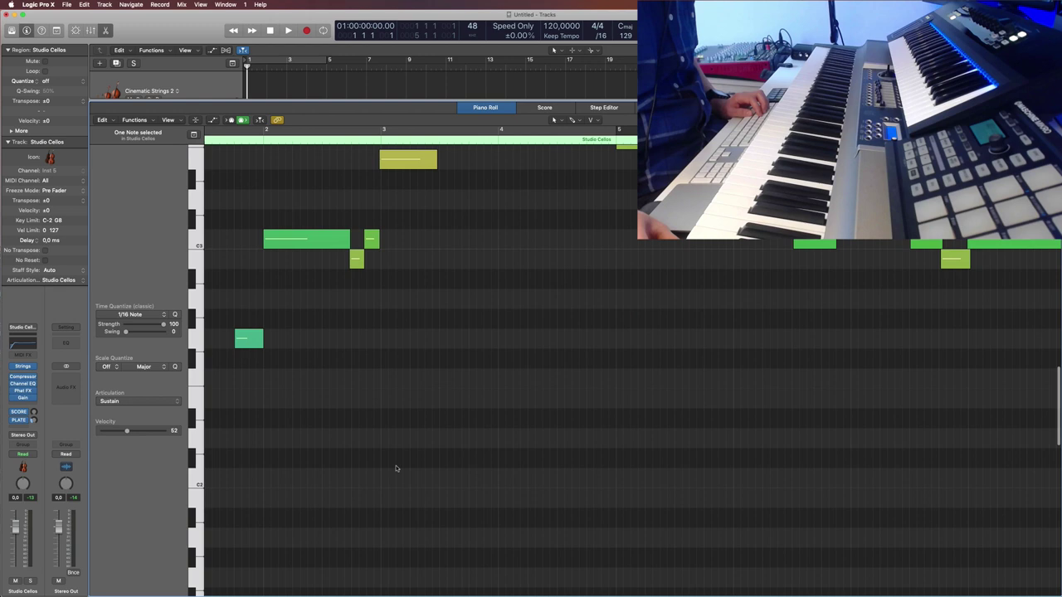
{"action": "scroll", "coordinate": [396, 469], "scroll_direction": "up", "scroll_amount": 3}
{"action": "scroll", "coordinate": [396, 469], "scroll_direction": "up", "scroll_amount": 3}
{"action": "scroll", "coordinate": [396, 467], "scroll_direction": "up", "scroll_amount": 1}
{"action": "scroll", "coordinate": [407, 466], "scroll_direction": "up", "scroll_amount": 2}
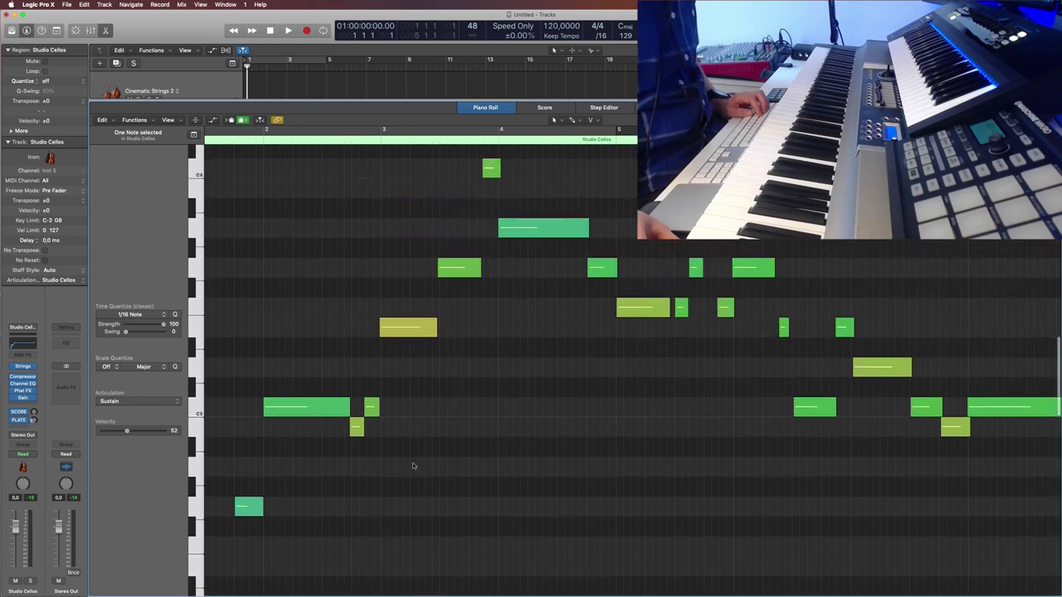
{"action": "scroll", "coordinate": [456, 460], "scroll_direction": "up", "scroll_amount": 1}
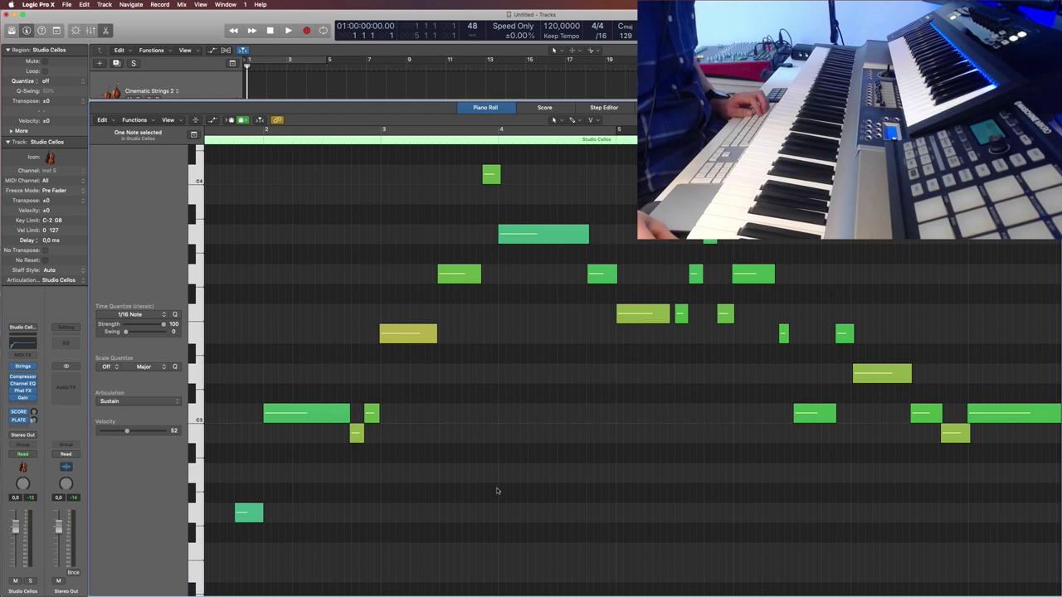
{"action": "left_click", "coordinate": [228, 143]}
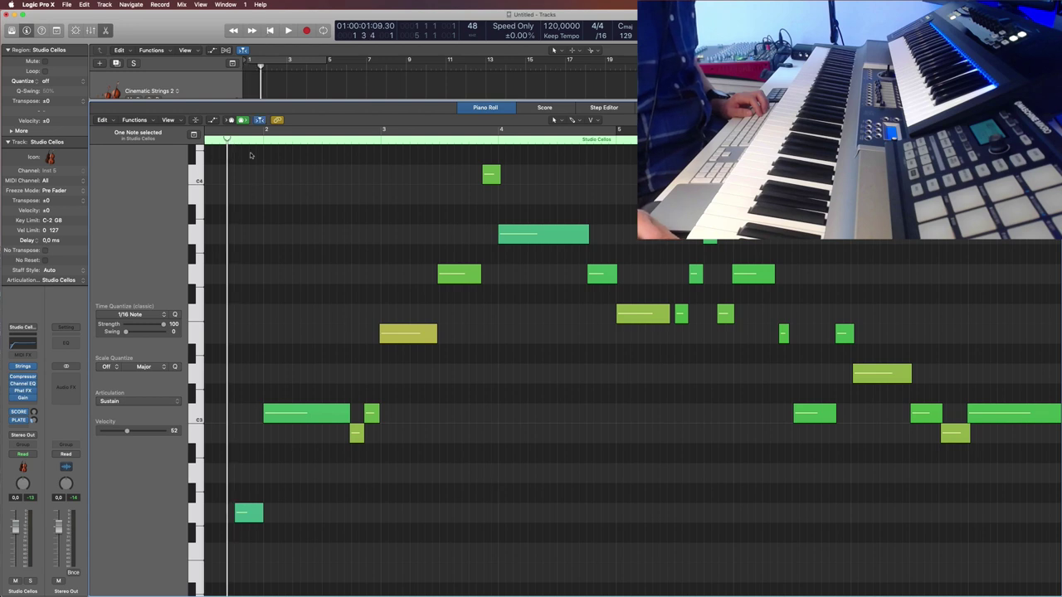
{"action": "key", "text": "space"}
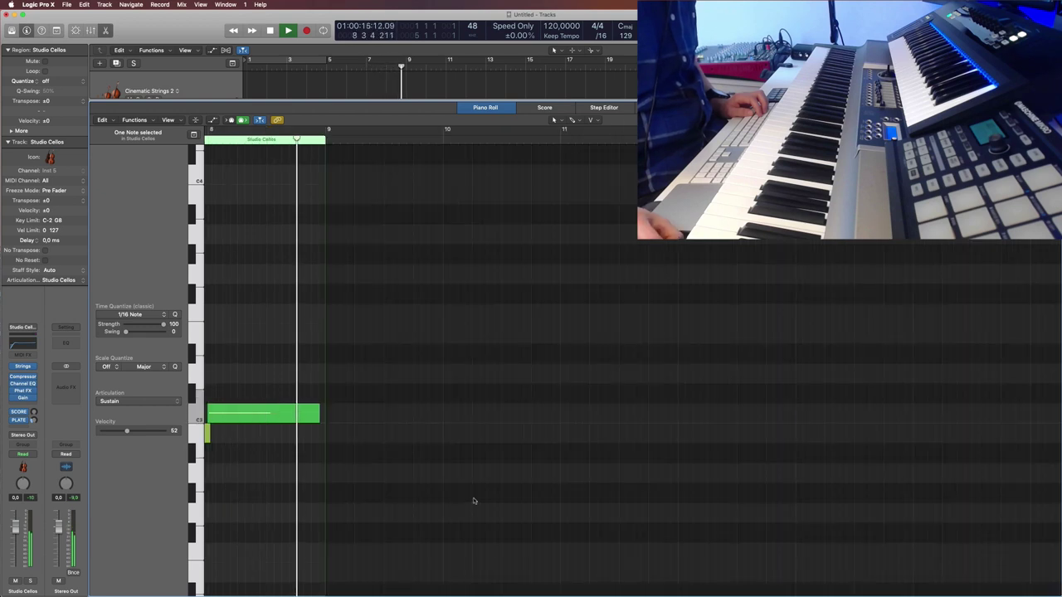
{"action": "key", "text": "space"}
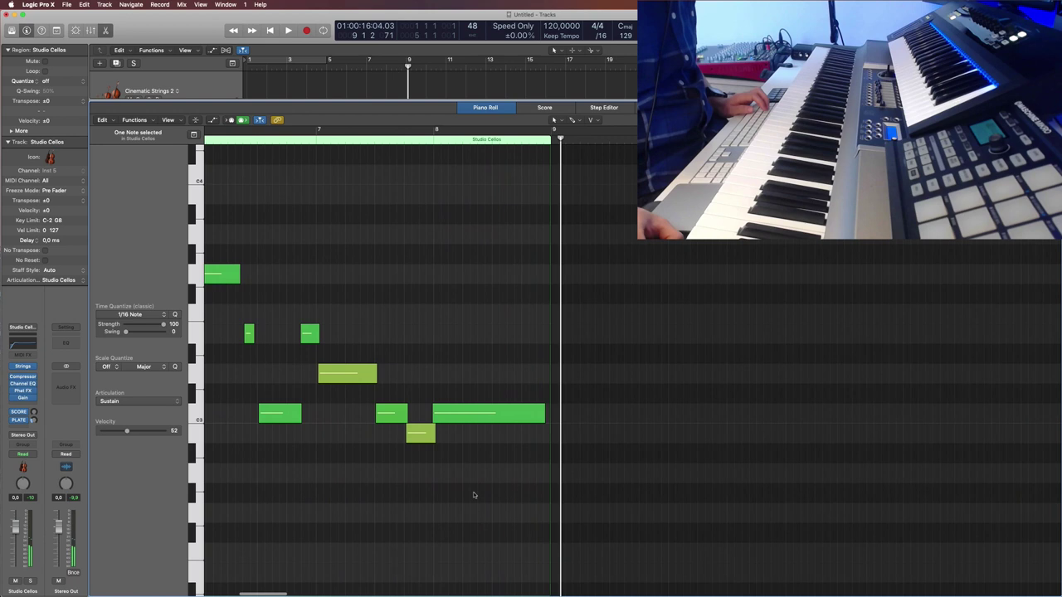
{"action": "scroll", "coordinate": [473, 495], "scroll_direction": "left", "scroll_amount": 3}
{"action": "scroll", "coordinate": [474, 495], "scroll_direction": "left", "scroll_amount": 3}
{"action": "scroll", "coordinate": [474, 495], "scroll_direction": "left", "scroll_amount": 3}
{"action": "scroll", "coordinate": [473, 495], "scroll_direction": "left", "scroll_amount": 2}
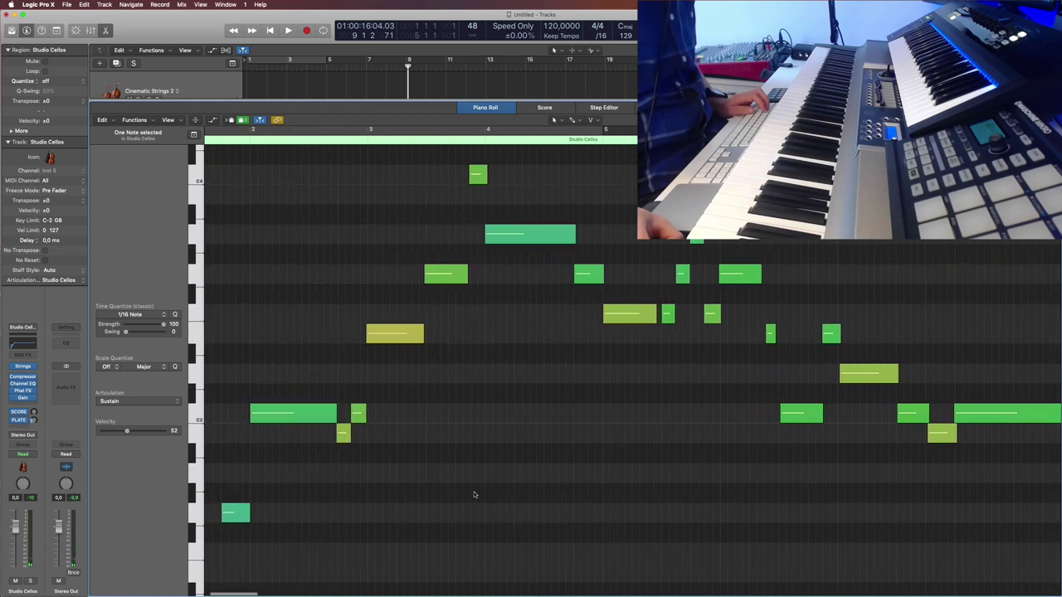
{"action": "scroll", "coordinate": [474, 496], "scroll_direction": "left", "scroll_amount": 1}
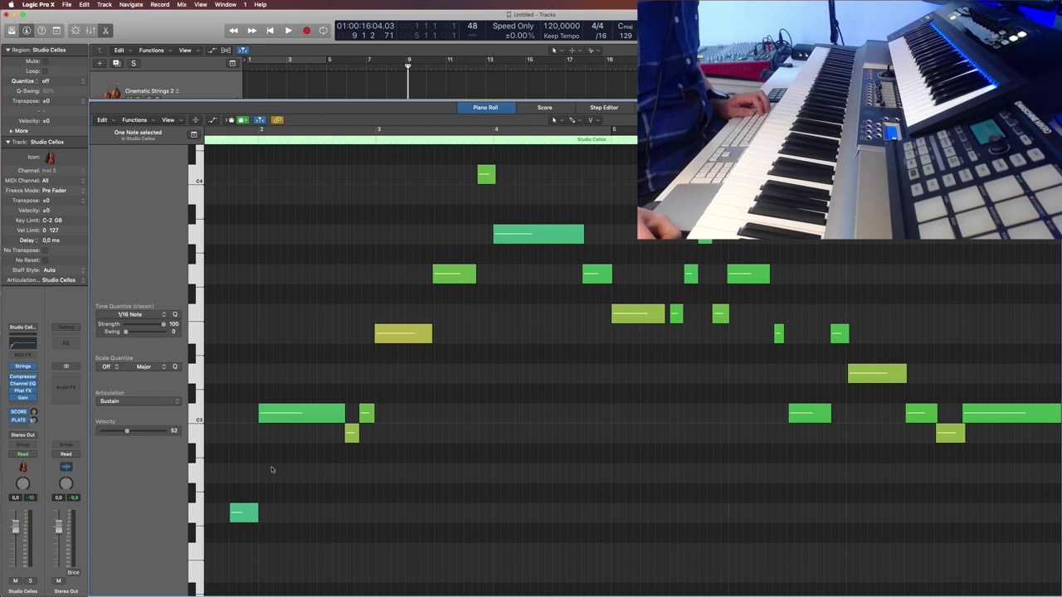
Step: Give the lowest cello note the Crescendo Fast articulation and lengthen it slightly
{"action": "left_click", "coordinate": [245, 515]}
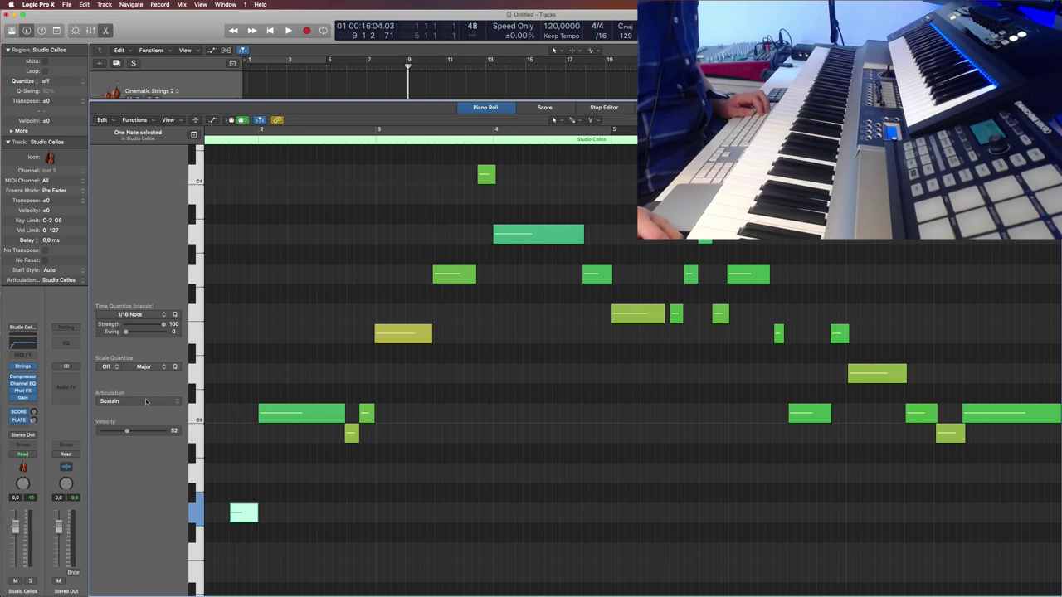
{"action": "left_click", "coordinate": [247, 478]}
{"action": "left_click", "coordinate": [244, 512]}
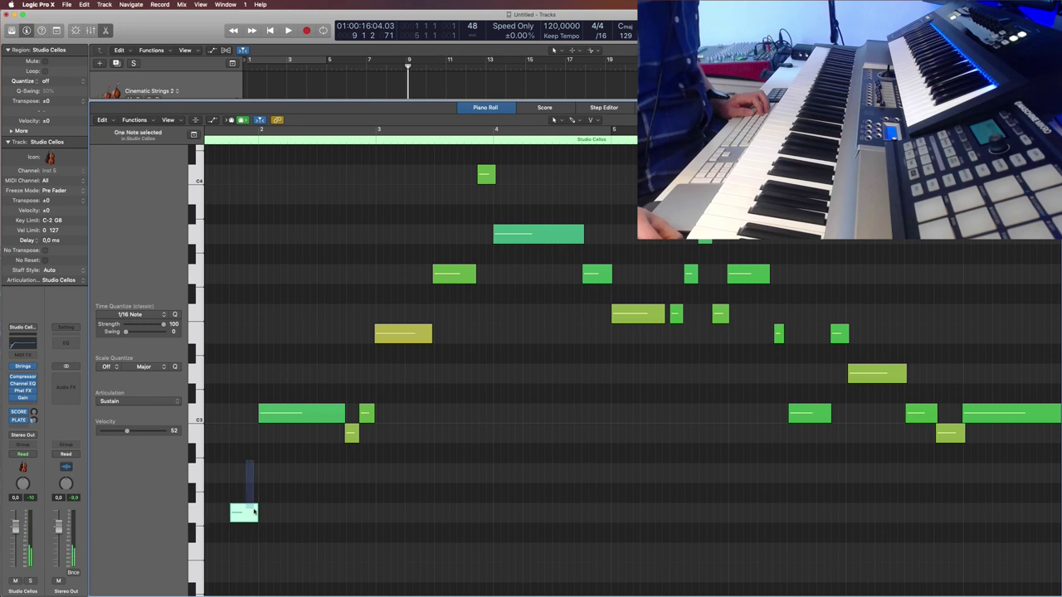
{"action": "left_click", "coordinate": [175, 402]}
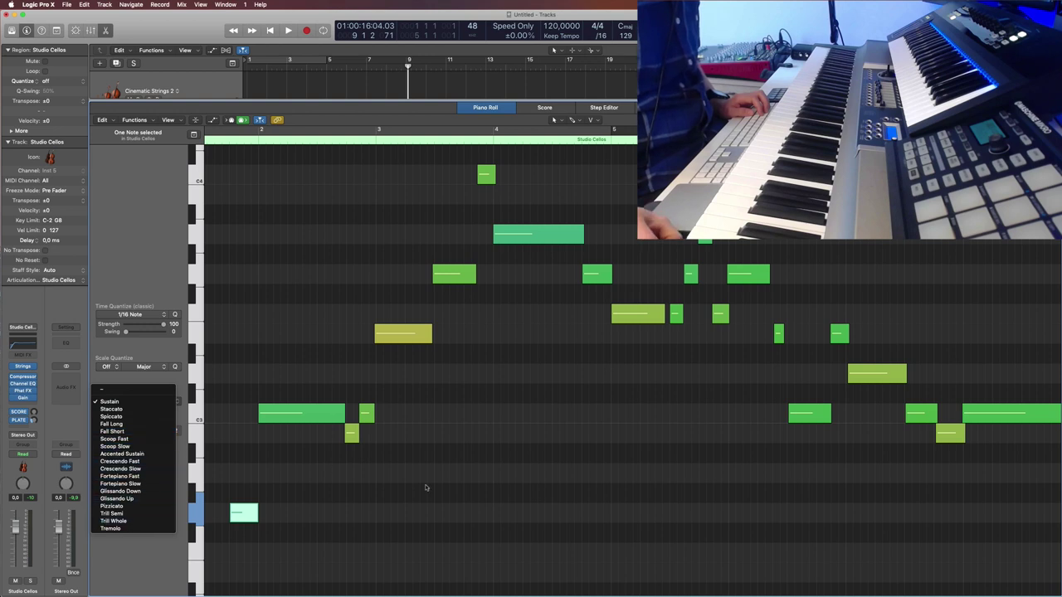
{"action": "key", "text": "Escape"}
{"action": "key", "text": "v"}
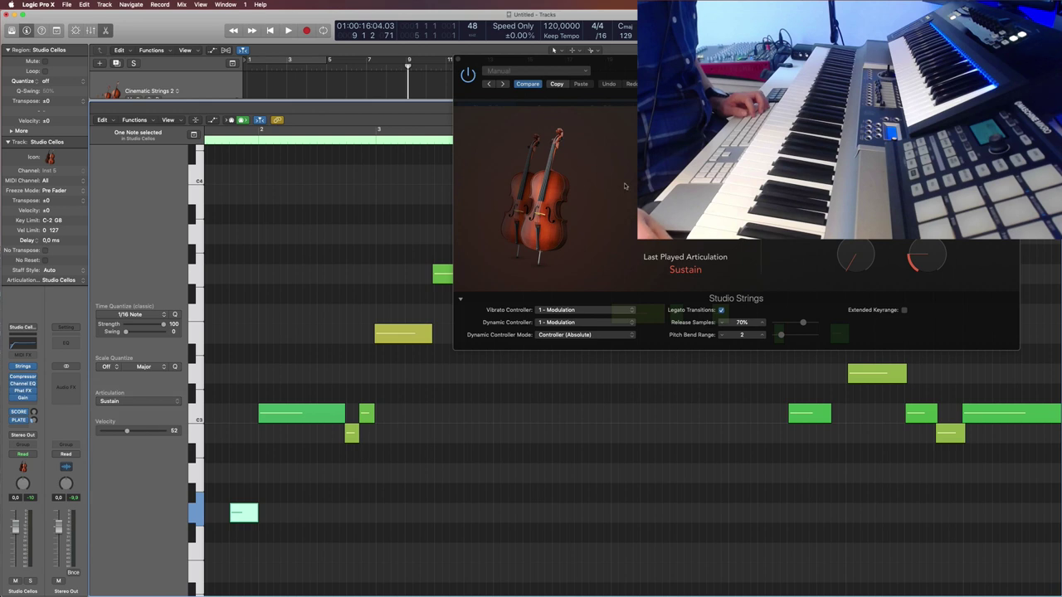
{"action": "key", "text": "v"}
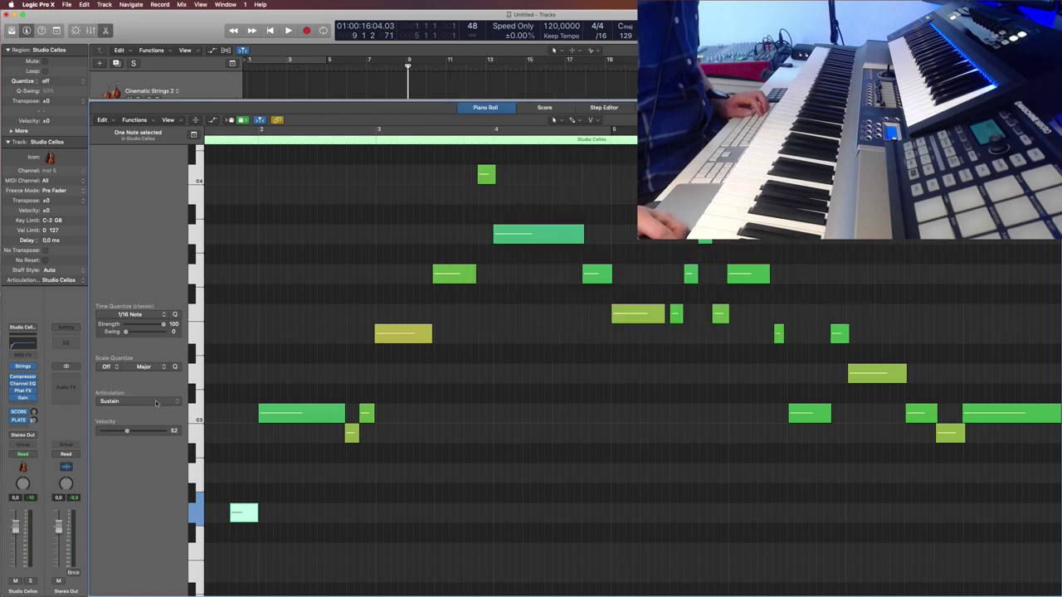
{"action": "left_click", "coordinate": [157, 402]}
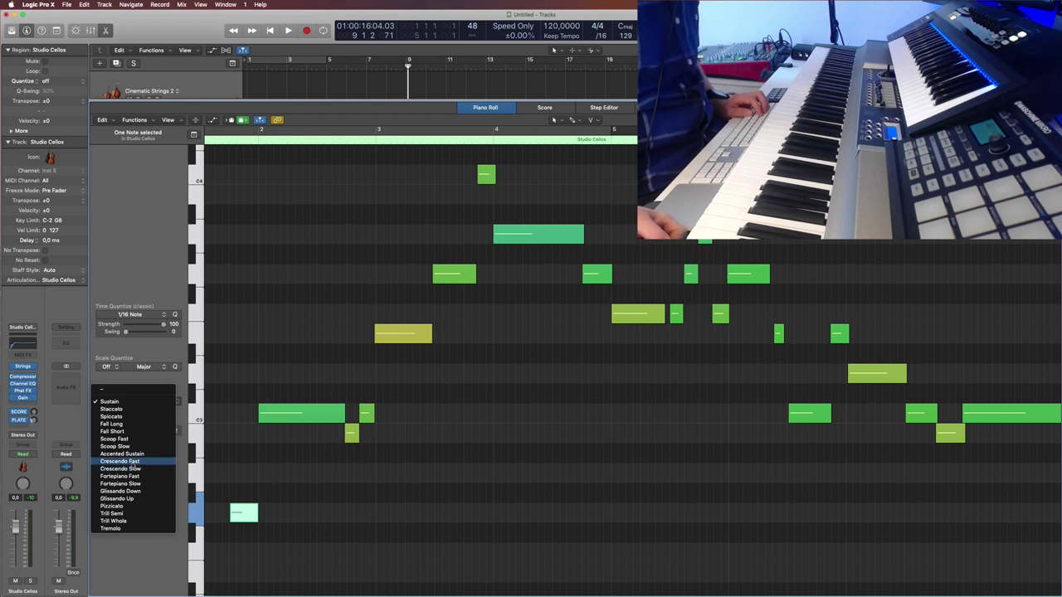
{"action": "left_click", "coordinate": [133, 461]}
{"action": "left_click_drag", "start_coordinate": [263, 518], "coordinate": [268, 518]}
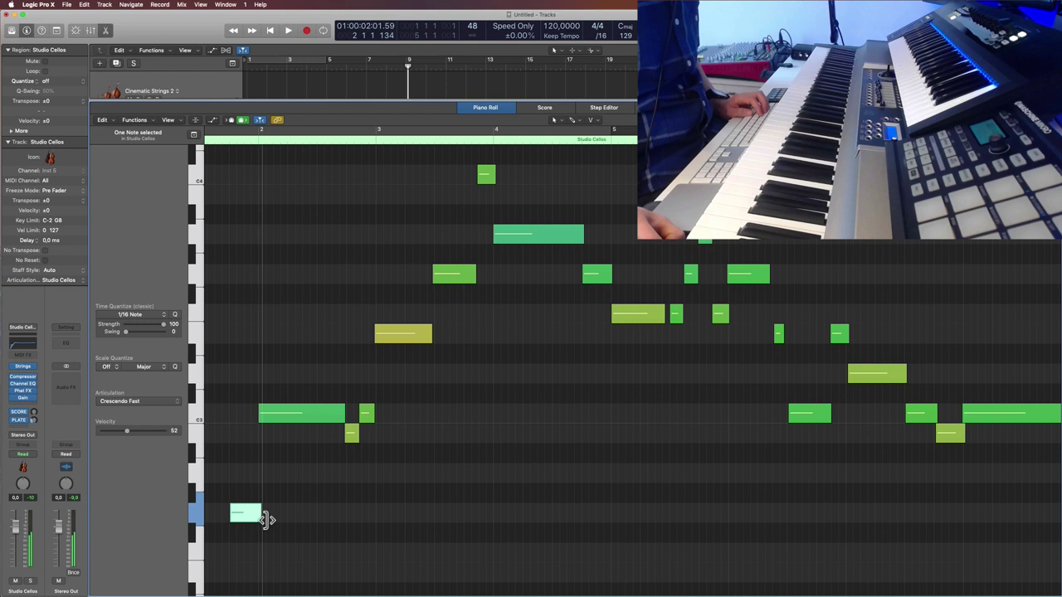
Step: Set the two short notes before bar 3 to Spiccato, then select the long bar-4 note
{"action": "left_click", "coordinate": [299, 414]}
{"action": "left_click_drag", "start_coordinate": [382, 397], "coordinate": [357, 435]}
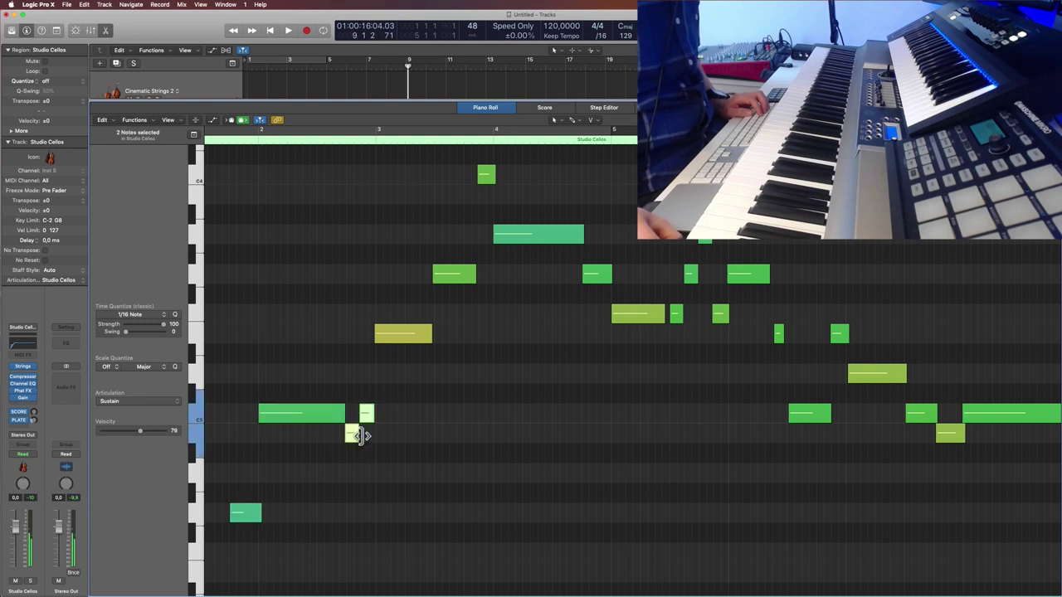
{"action": "left_click", "coordinate": [130, 399]}
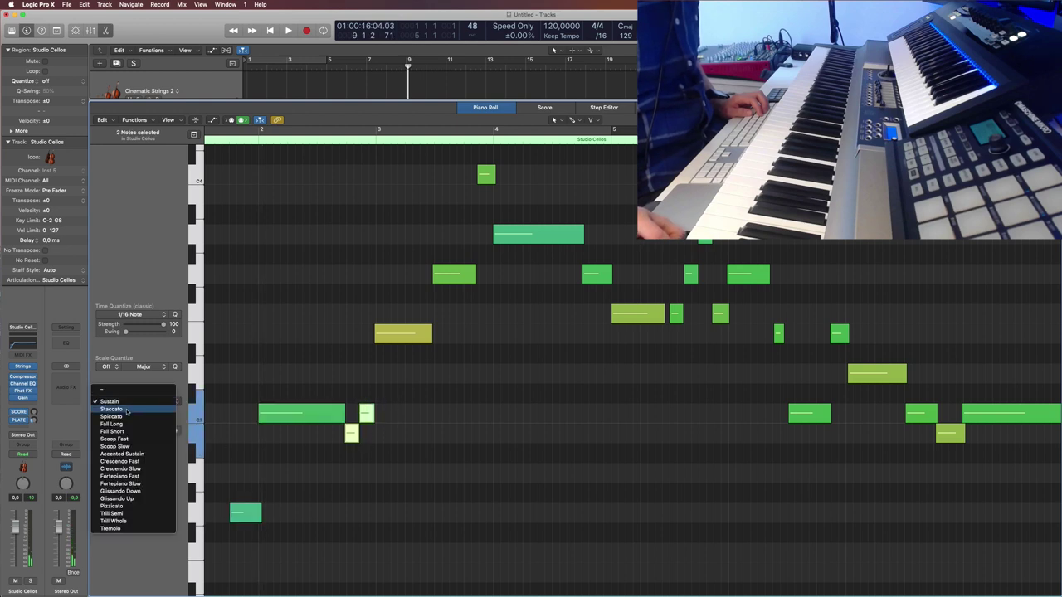
{"action": "left_click", "coordinate": [126, 409]}
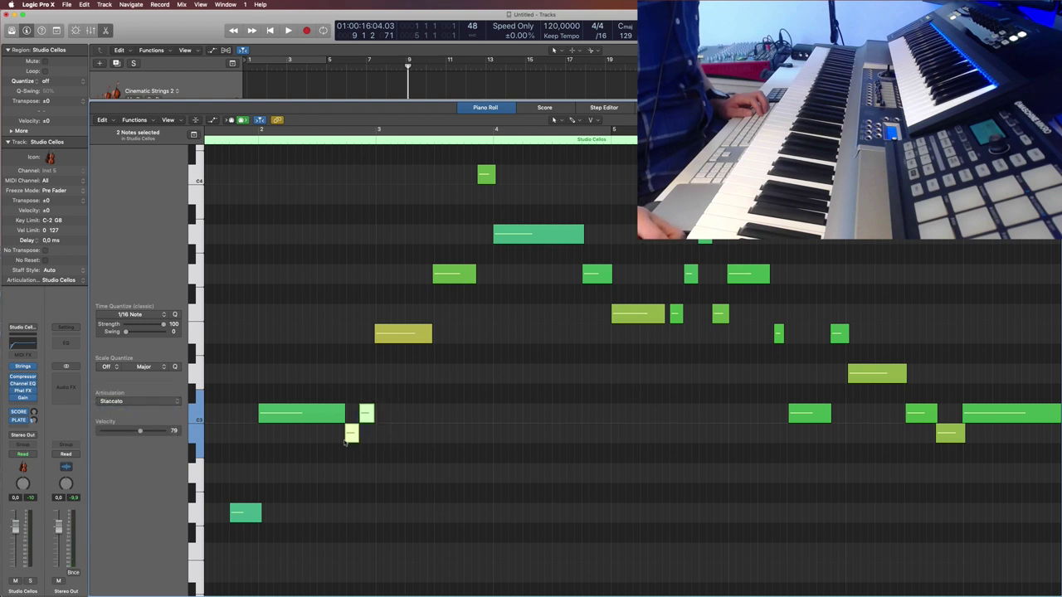
{"action": "left_click", "coordinate": [146, 402]}
{"action": "left_click", "coordinate": [124, 419]}
{"action": "left_click", "coordinate": [548, 236]}
{"action": "left_click", "coordinate": [137, 402]}
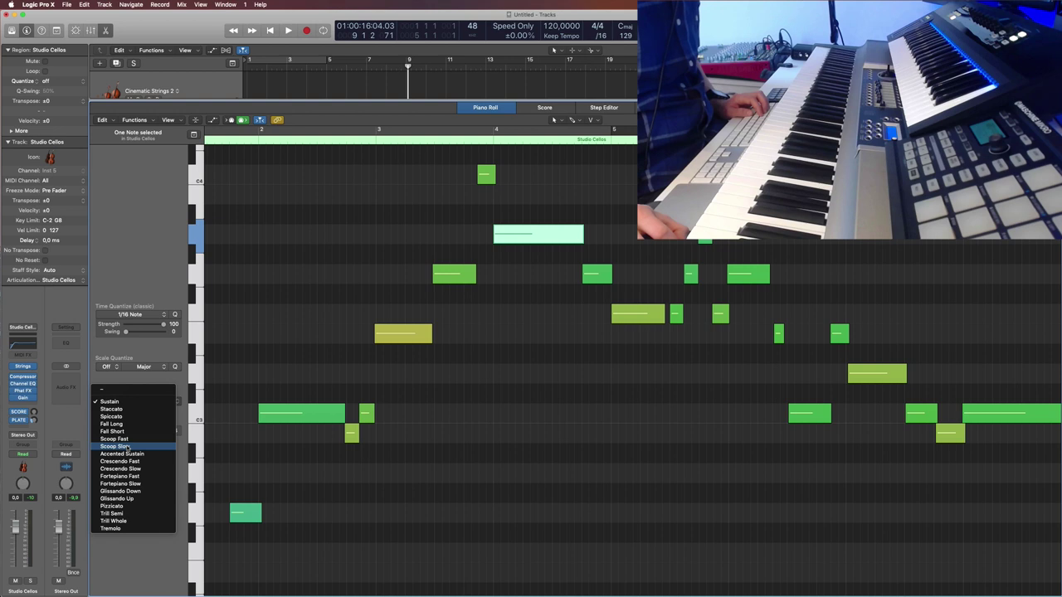
Step: Give the long bar-4 note Scoop Slow and set two following short notes to Staccato
{"action": "left_click", "coordinate": [128, 447]}
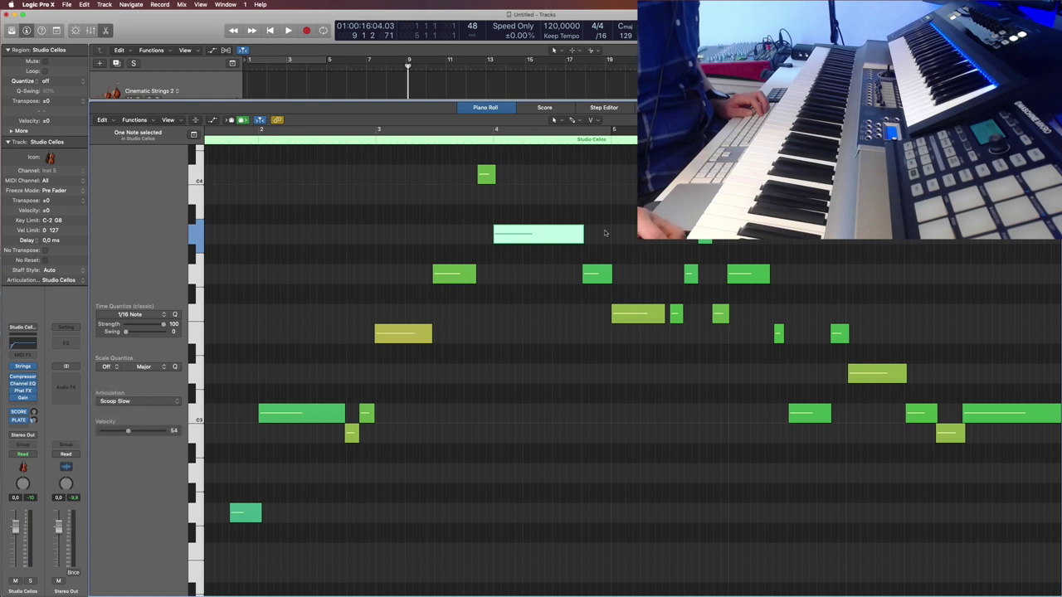
{"action": "left_click_drag", "start_coordinate": [672, 237], "coordinate": [705, 347]}
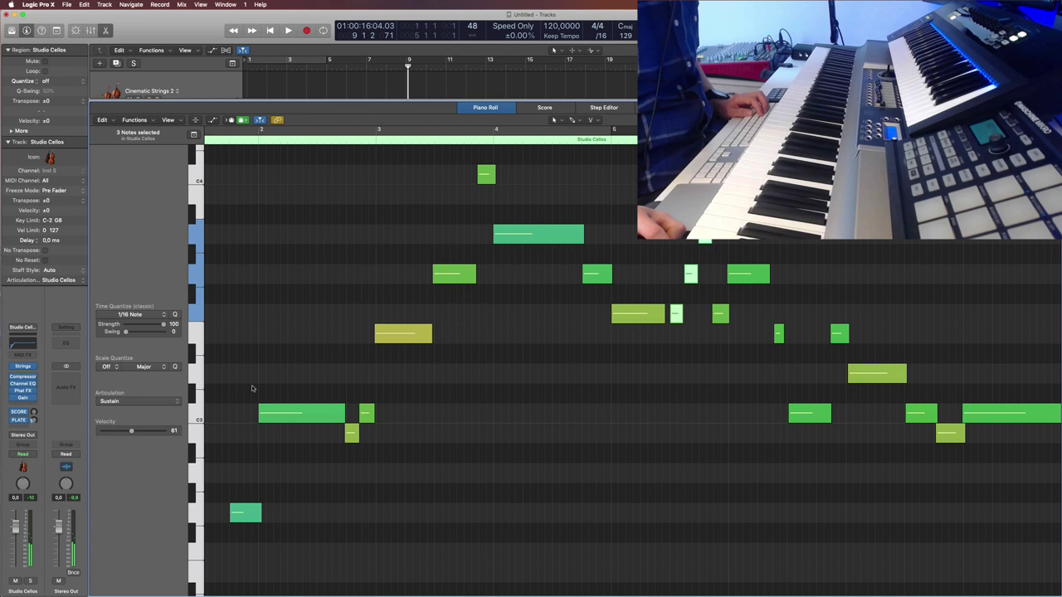
{"action": "left_click", "coordinate": [138, 403]}
{"action": "left_click", "coordinate": [134, 417]}
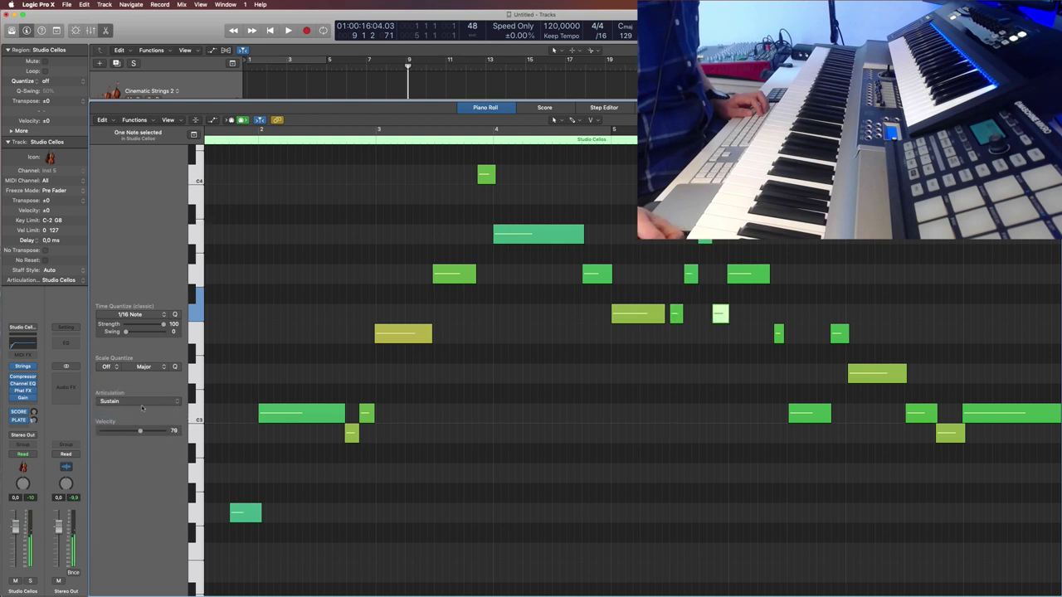
{"action": "left_click", "coordinate": [135, 402]}
{"action": "left_click", "coordinate": [778, 333]}
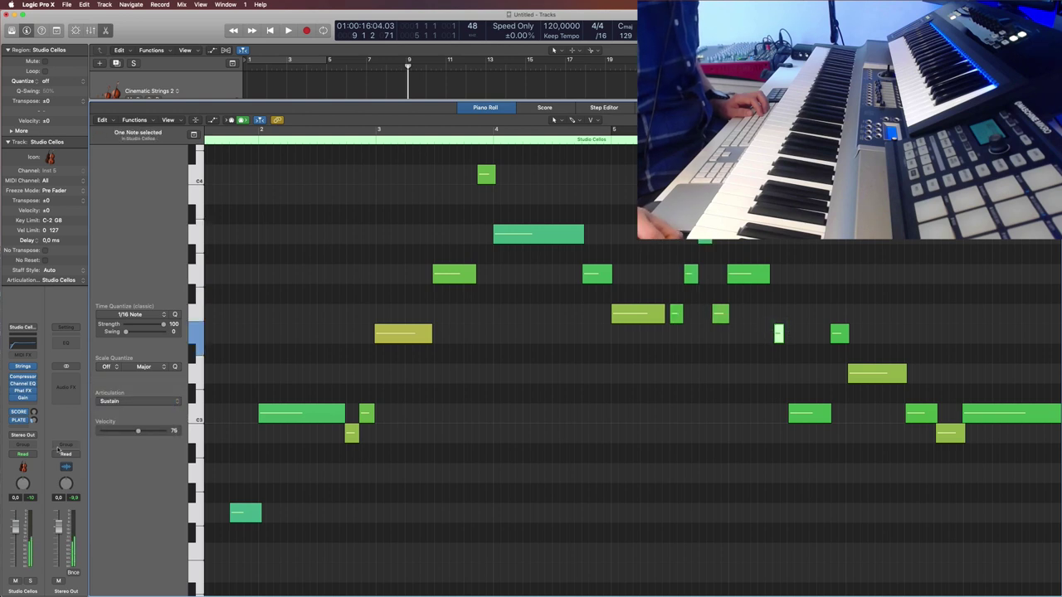
{"action": "left_click", "coordinate": [137, 402]}
{"action": "left_click", "coordinate": [135, 409]}
{"action": "left_click", "coordinate": [839, 333]}
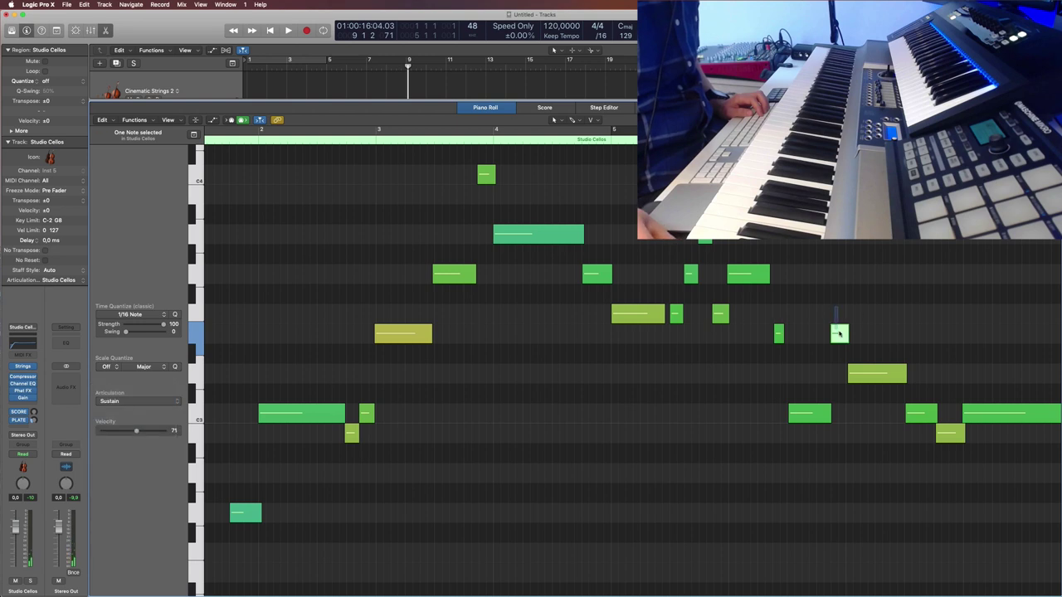
{"action": "left_click", "coordinate": [124, 401]}
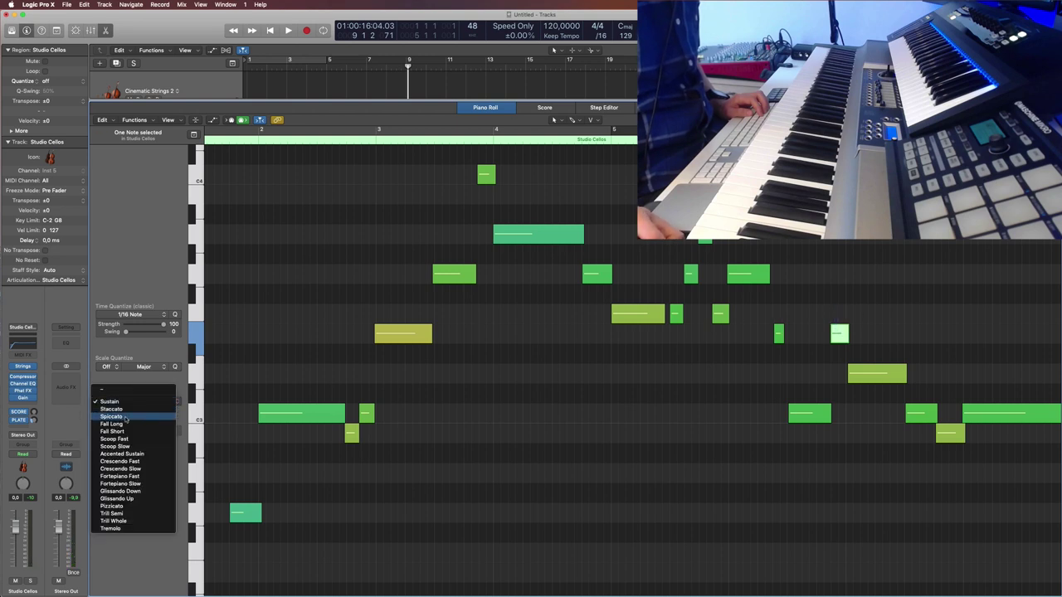
{"action": "key", "text": "Return"}
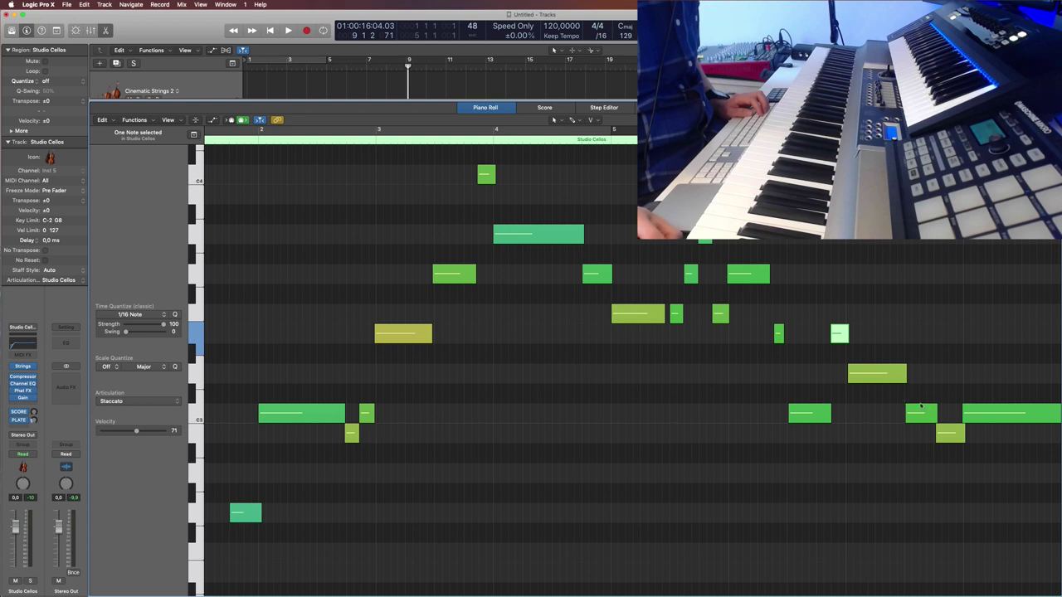
Step: Skip Tremolo for the long final note and assign an articulation to a nearby note instead
{"action": "left_click", "coordinate": [996, 413]}
{"action": "left_click", "coordinate": [125, 401]}
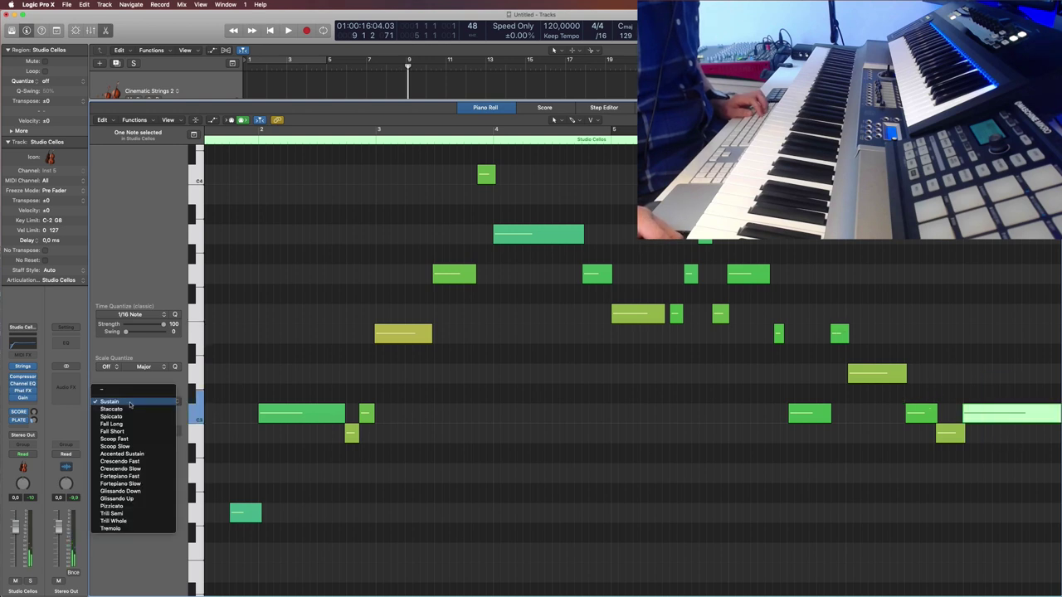
{"action": "key", "text": "Escape"}
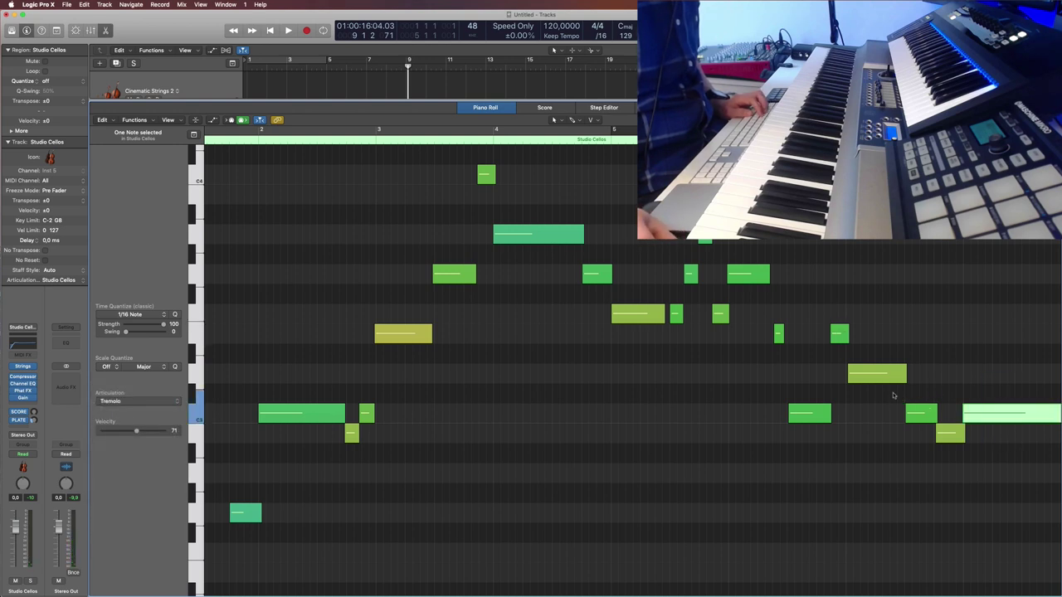
{"action": "left_click_drag", "start_coordinate": [871, 342], "coordinate": [871, 427]}
{"action": "left_click", "coordinate": [133, 400]}
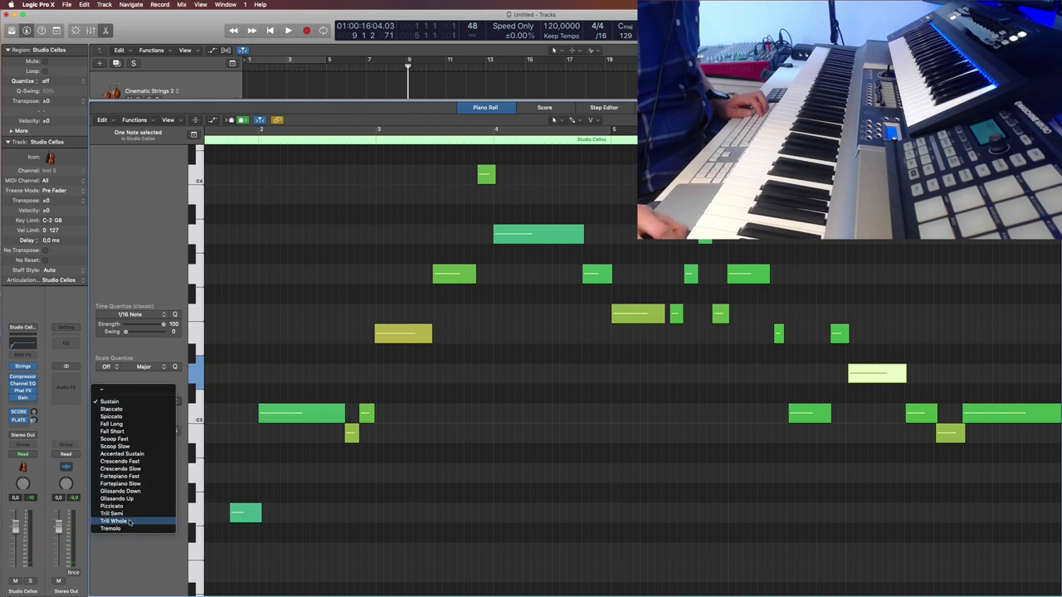
{"action": "left_click", "coordinate": [128, 515]}
{"action": "left_click", "coordinate": [273, 296]}
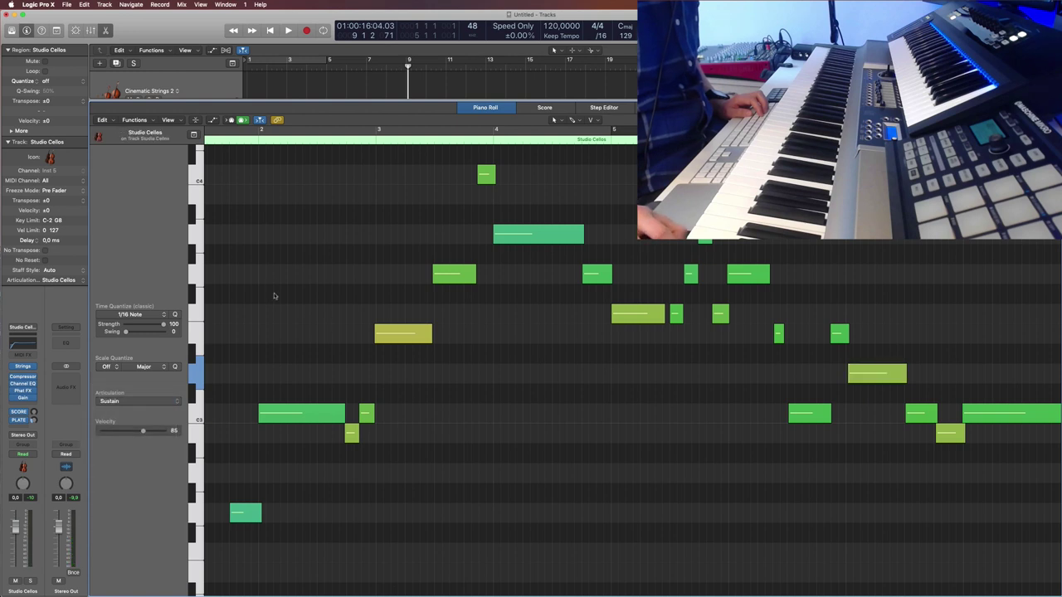
Step: Set the short yellow note before bar 3 to velocity 78 with Accented Sustain
{"action": "left_click", "coordinate": [234, 148]}
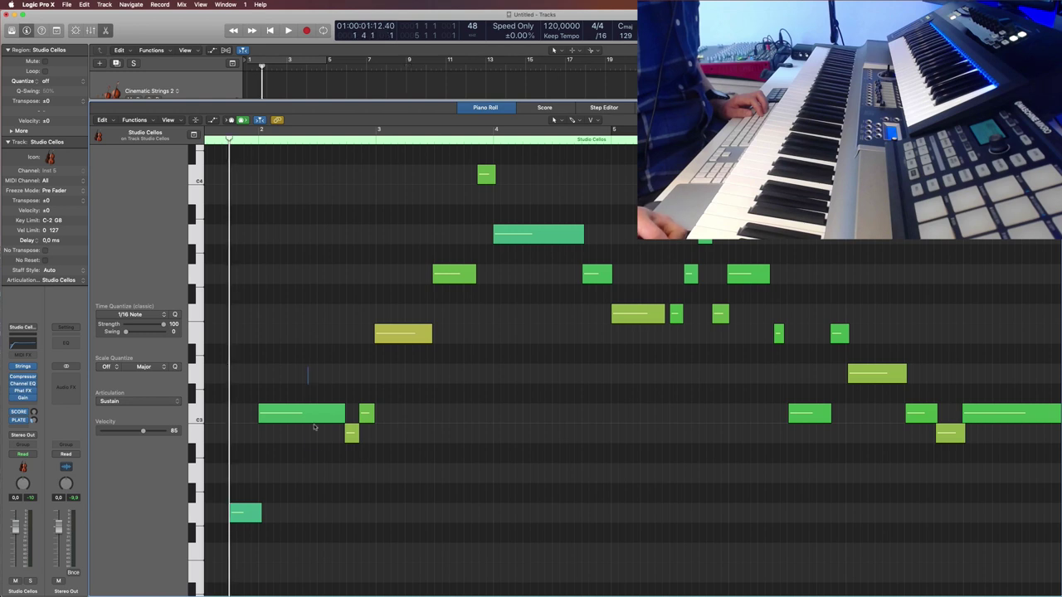
{"action": "left_click", "coordinate": [313, 421]}
{"action": "left_click", "coordinate": [390, 333]}
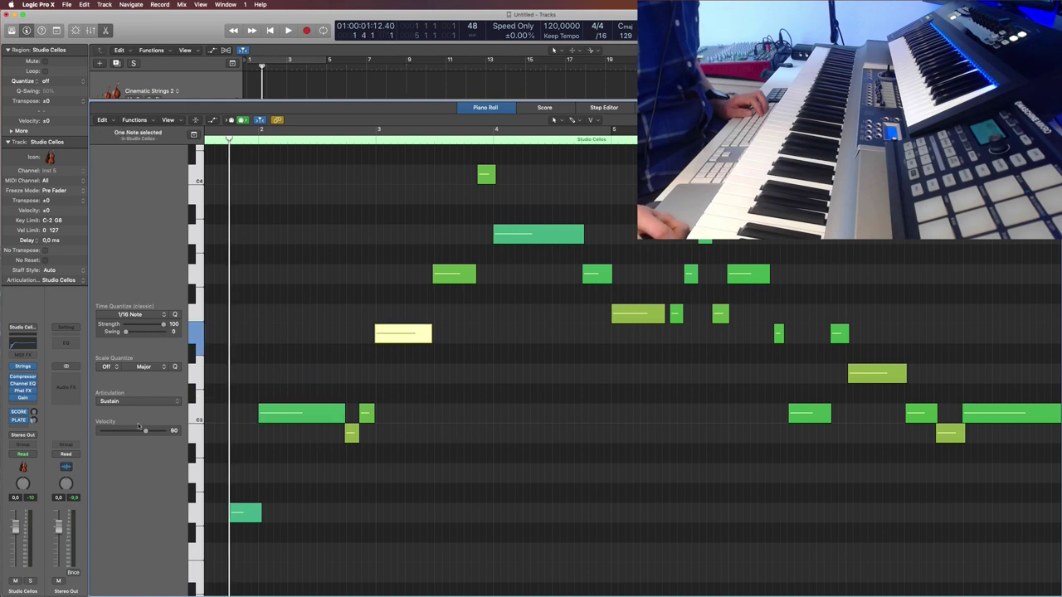
{"action": "left_click_drag", "start_coordinate": [142, 432], "coordinate": [139, 432]}
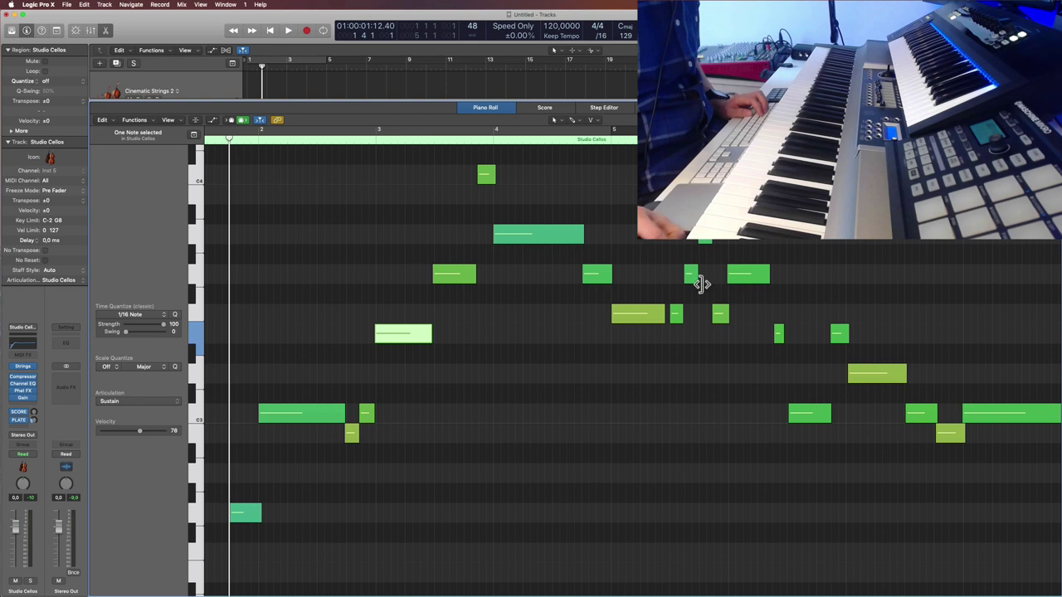
{"action": "left_click", "coordinate": [139, 402]}
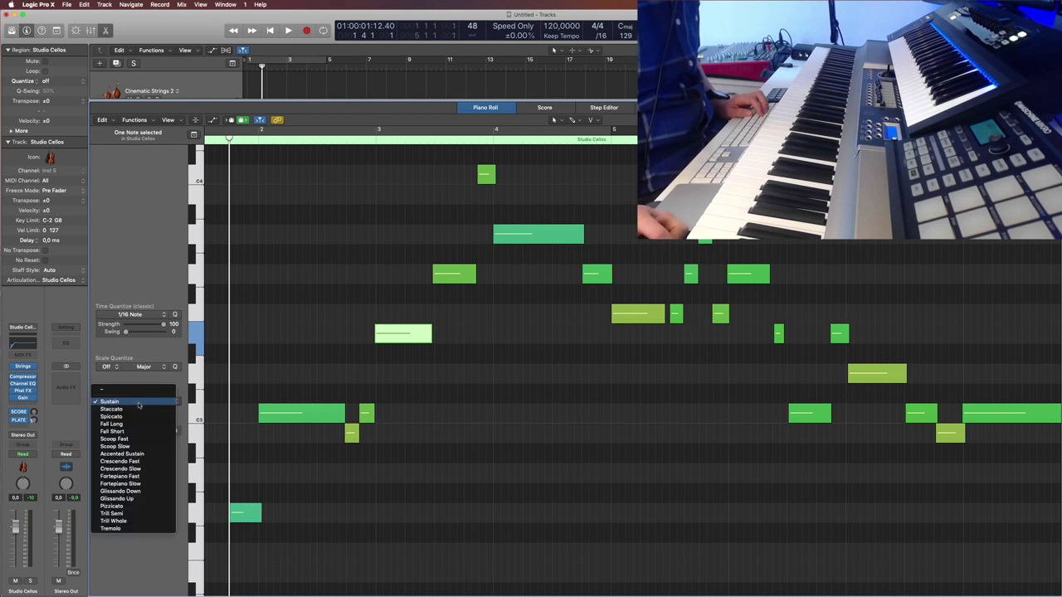
{"action": "key", "text": "Escape"}
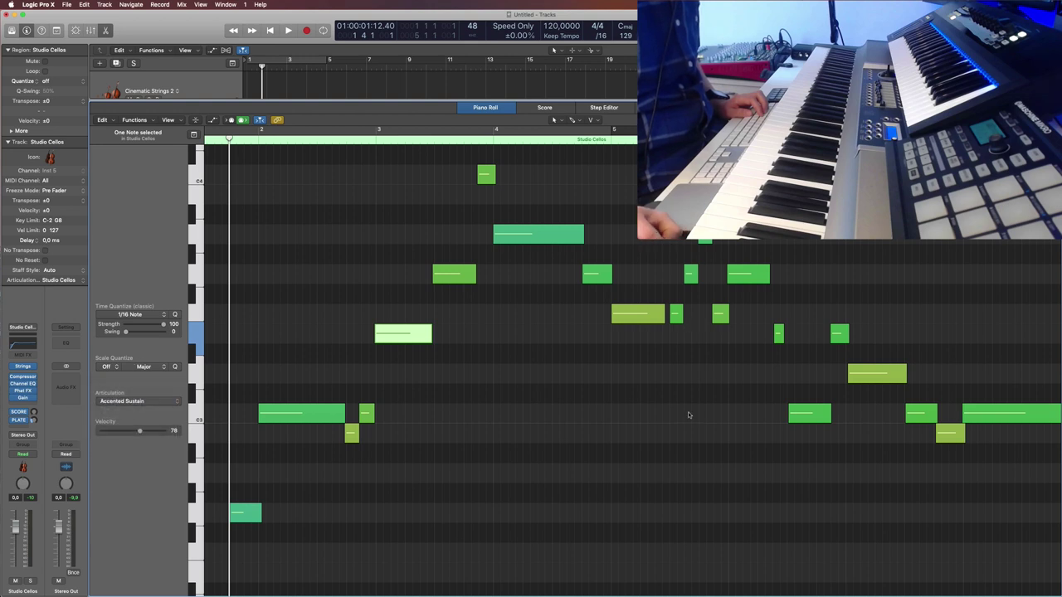
Step: Set the note starting at bar 5 to Crescendo Slow
{"action": "left_click", "coordinate": [647, 312]}
{"action": "left_click", "coordinate": [152, 403]}
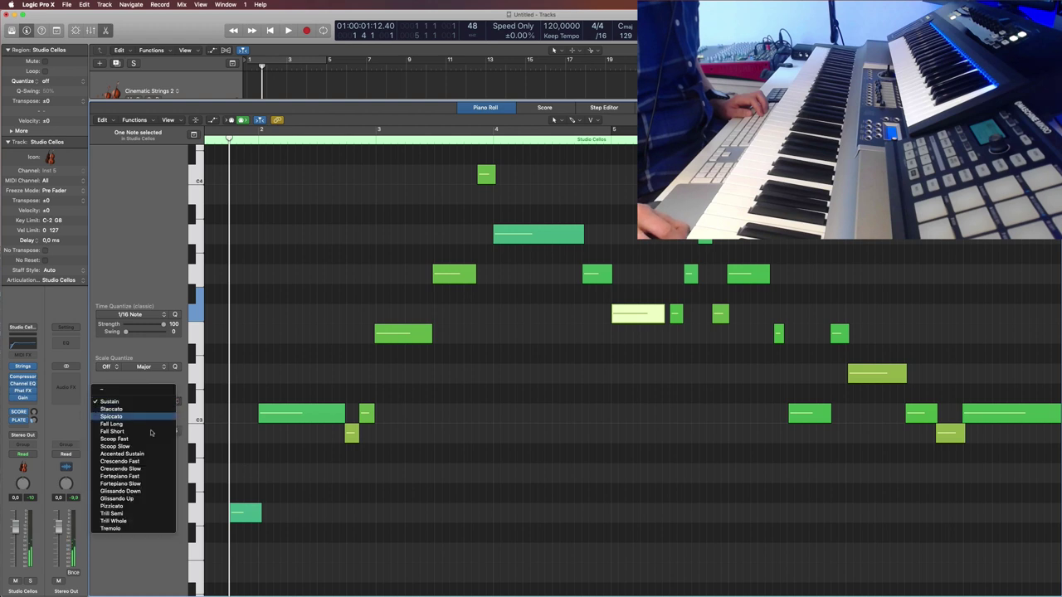
{"action": "left_click", "coordinate": [152, 469]}
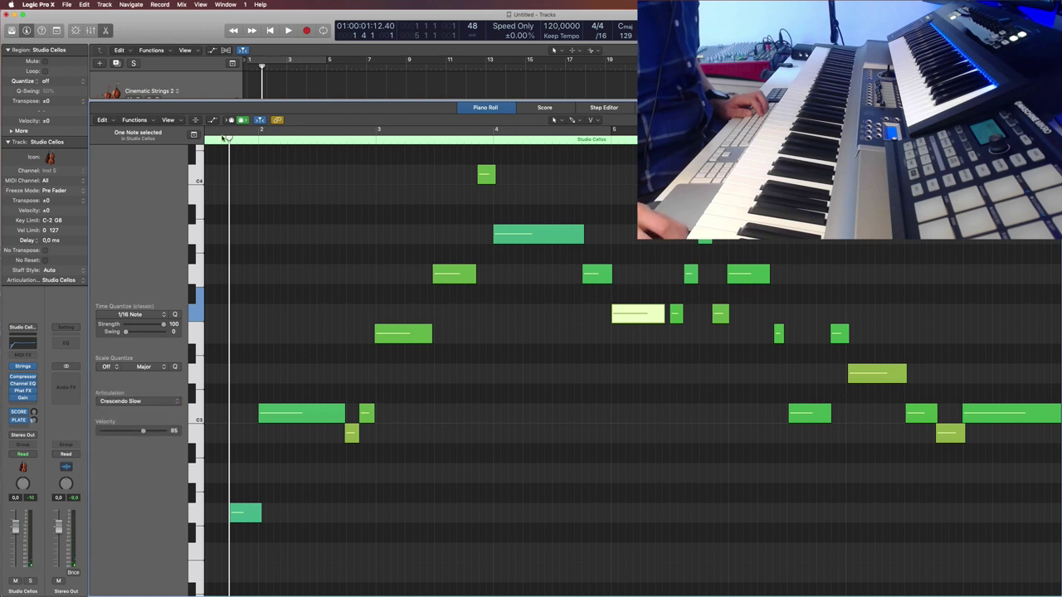
{"action": "left_click", "coordinate": [222, 139]}
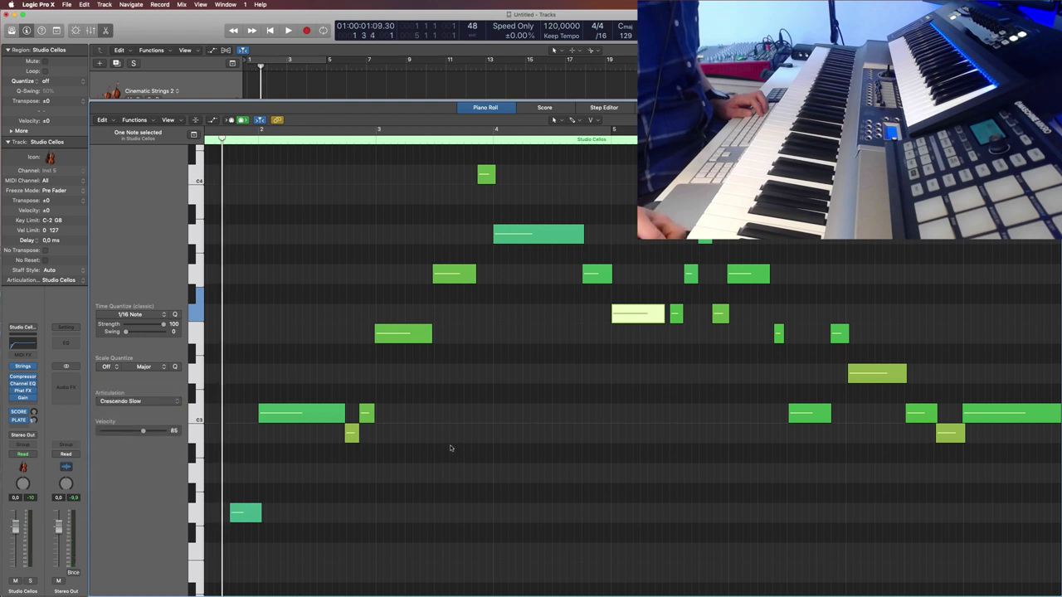
{"action": "key", "text": "space"}
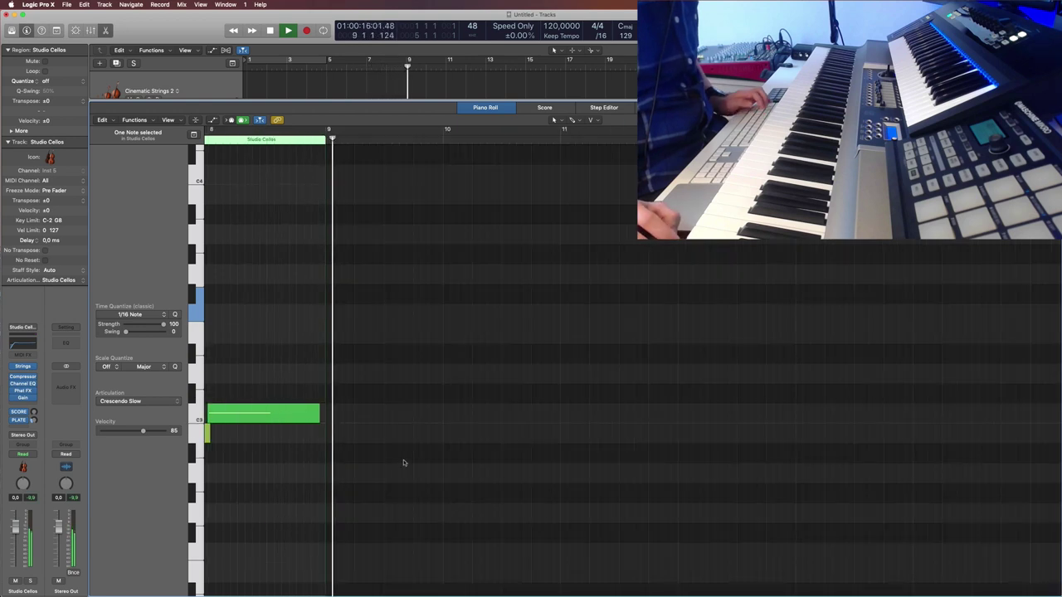
{"action": "key", "text": "space"}
{"action": "key", "text": "Return"}
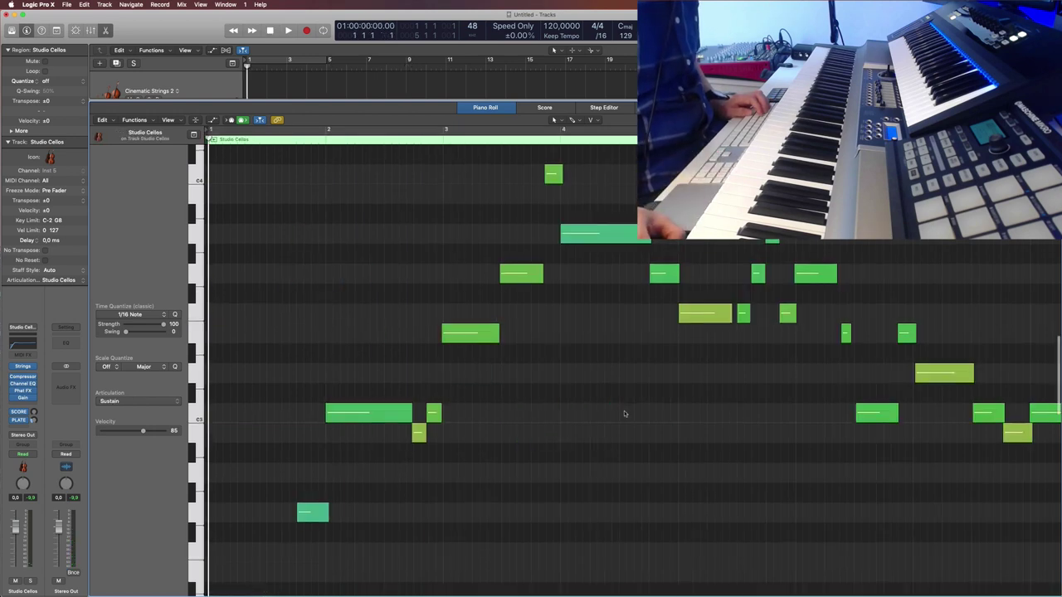
Step: Rubber-band select all 22 cello notes, set them to Sustain, and return the playhead to bar 1
{"action": "scroll", "coordinate": [622, 411], "scroll_direction": "right", "scroll_amount": 2}
{"action": "scroll", "coordinate": [416, 287], "scroll_direction": "up", "scroll_amount": 2}
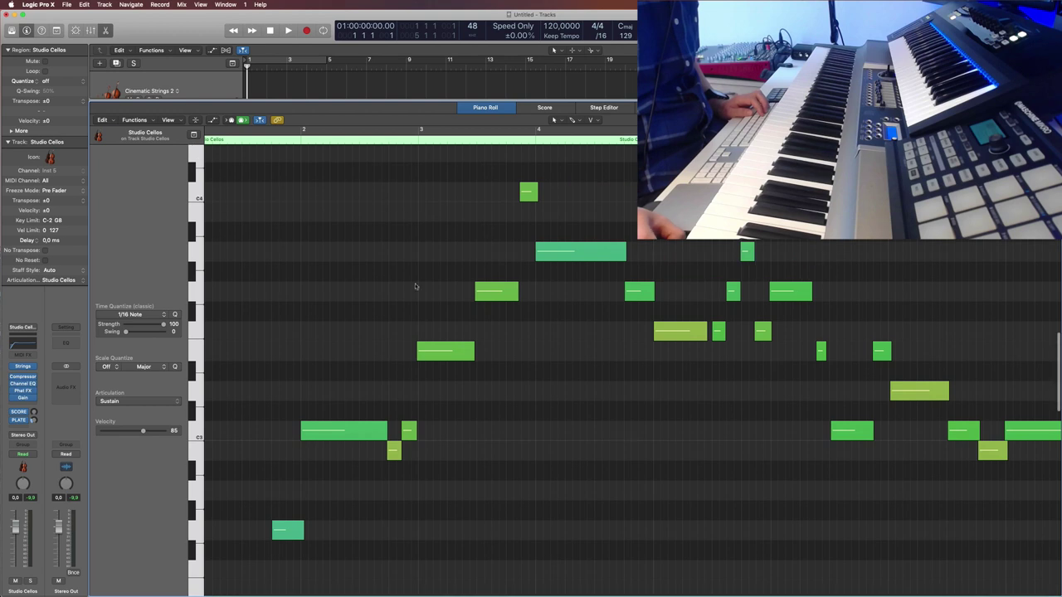
{"action": "left_click_drag", "start_coordinate": [263, 176], "coordinate": [1027, 581]}
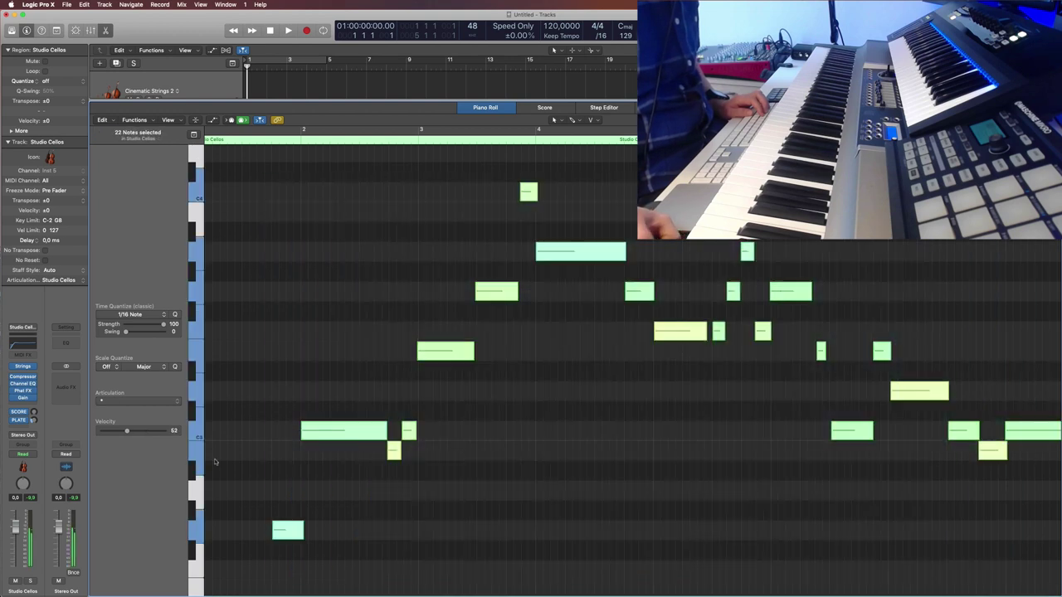
{"action": "left_click", "coordinate": [126, 403]}
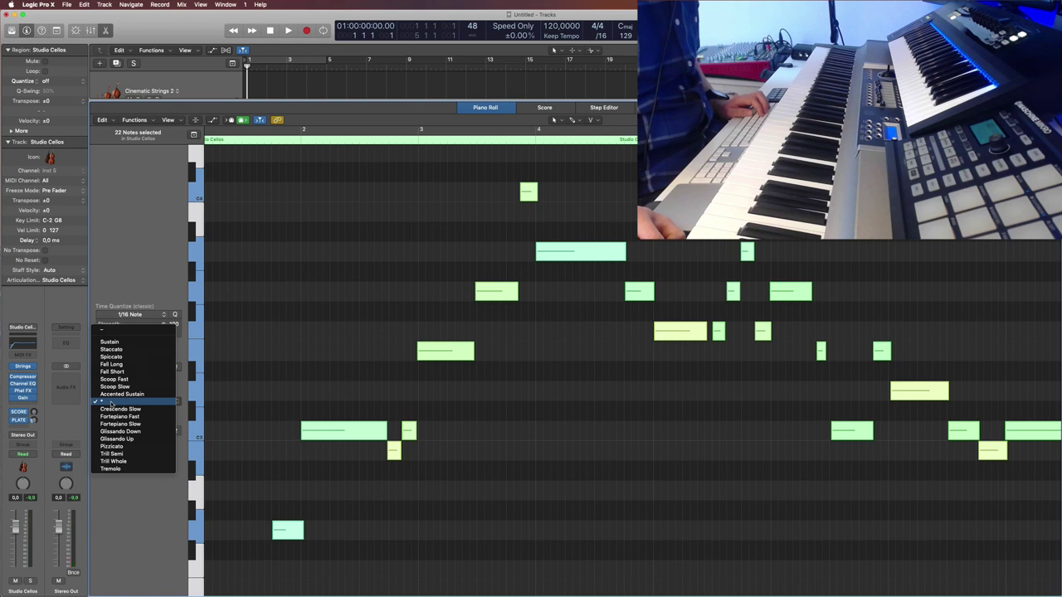
{"action": "left_click", "coordinate": [109, 341]}
{"action": "left_click", "coordinate": [265, 274]}
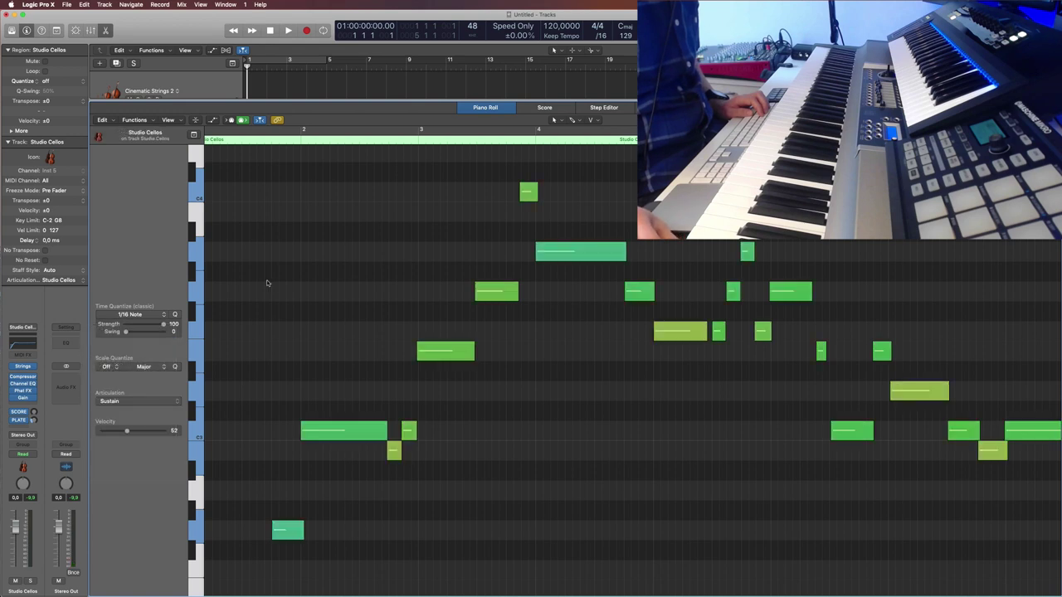
{"action": "left_click", "coordinate": [274, 141]}
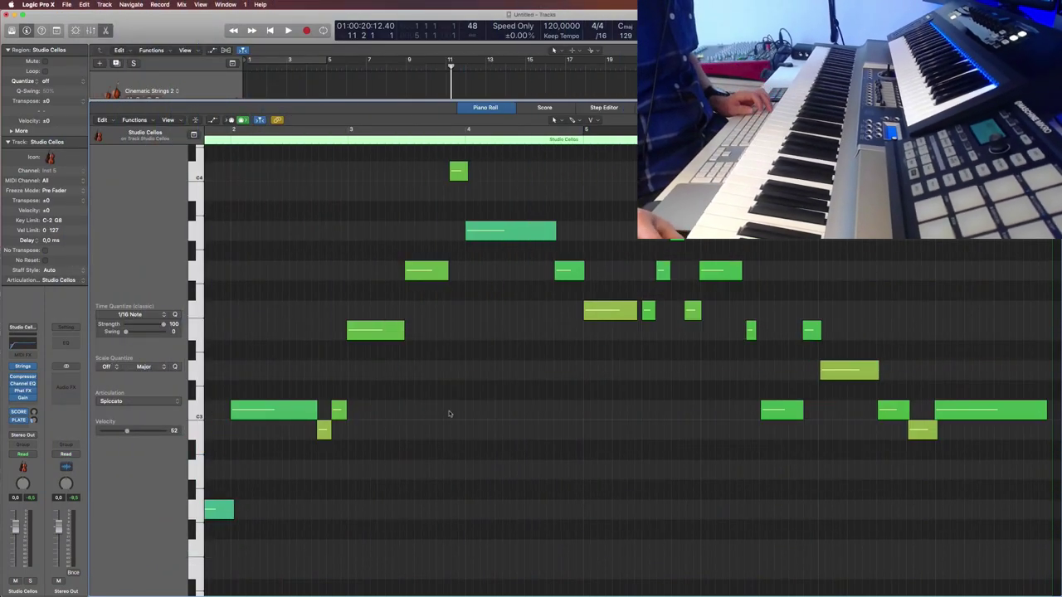
Step: Close the piano roll, briefly open and close Kontakt, and deselect the Studio Cellos region
{"action": "key", "text": "p"}
{"action": "key", "text": "v"}
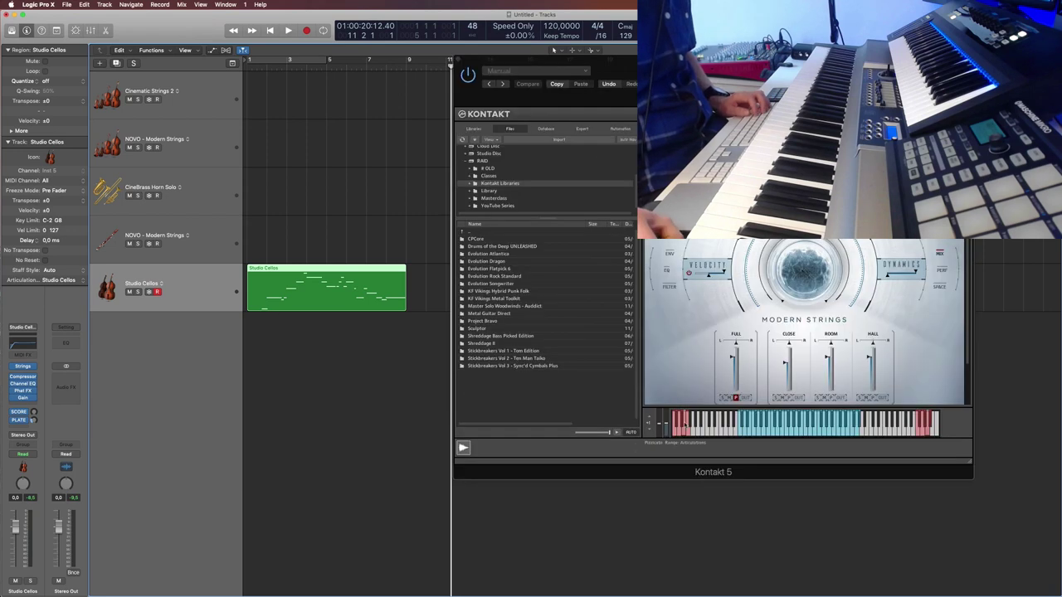
{"action": "key", "text": "v"}
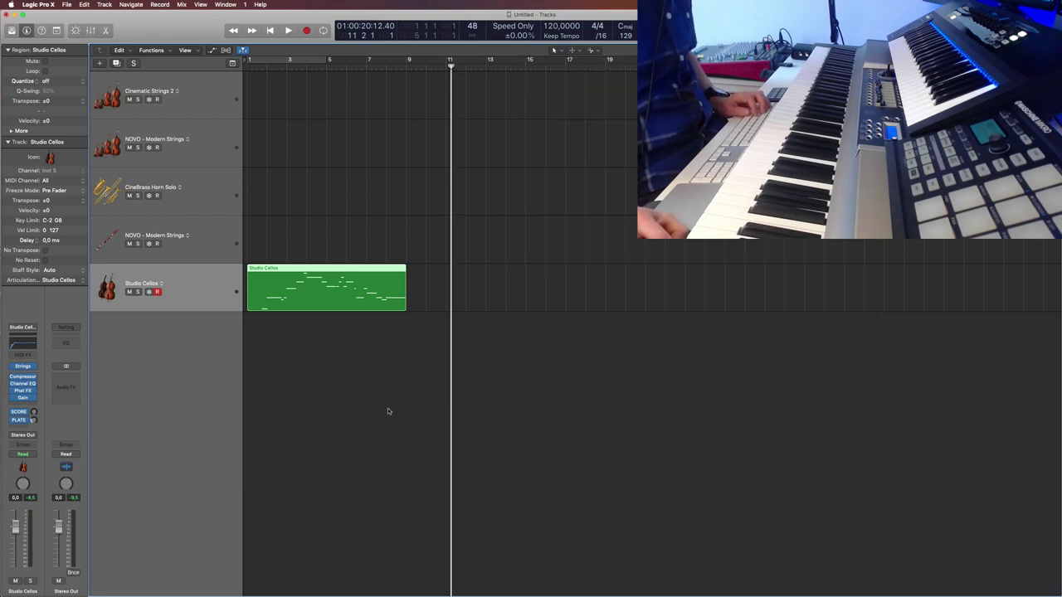
{"action": "left_click", "coordinate": [387, 405]}
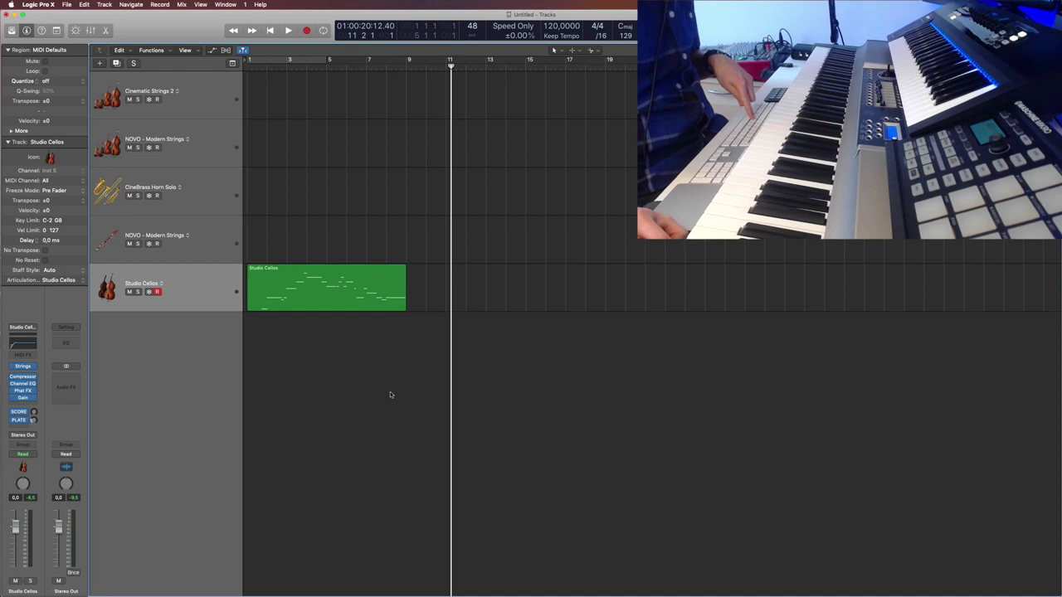
Step: Show the cello keyswitches and try Sustain and Accented Sustain, ending on Tremolo (C#0)
{"action": "key", "text": "b"}
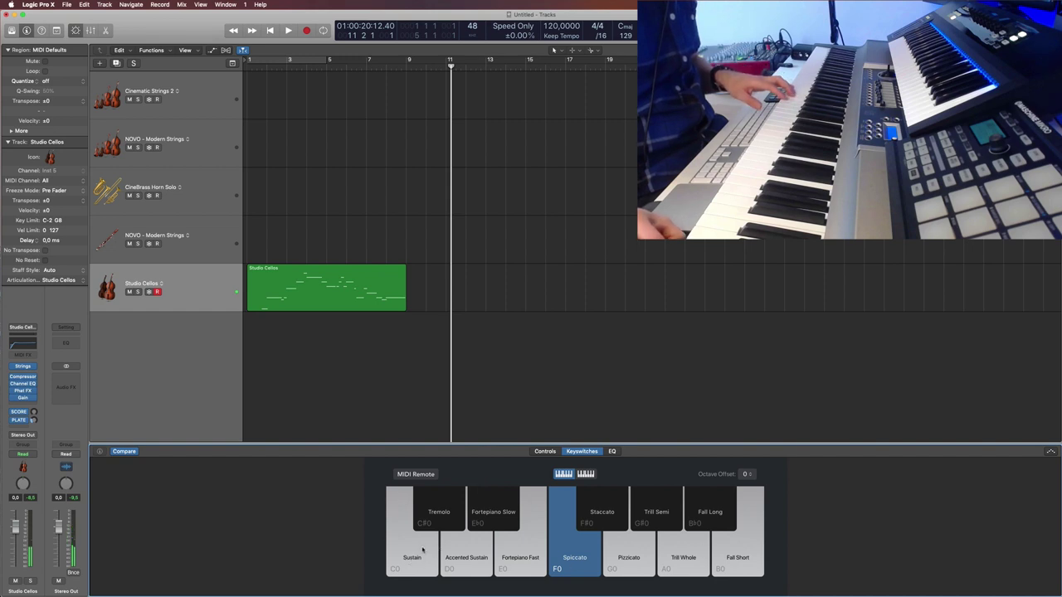
{"action": "left_click", "coordinate": [422, 549]}
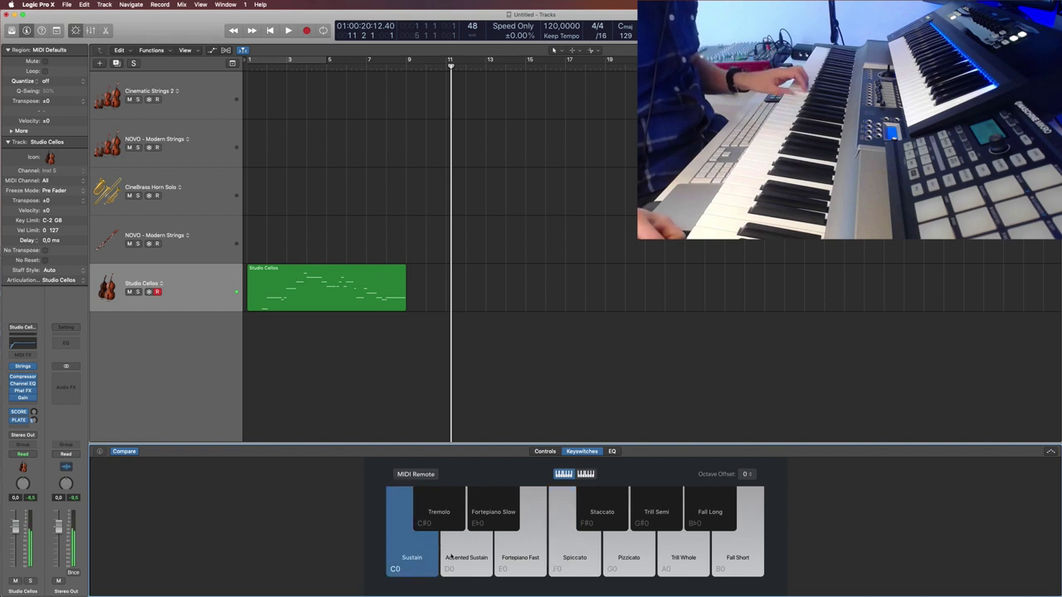
{"action": "left_click", "coordinate": [453, 555]}
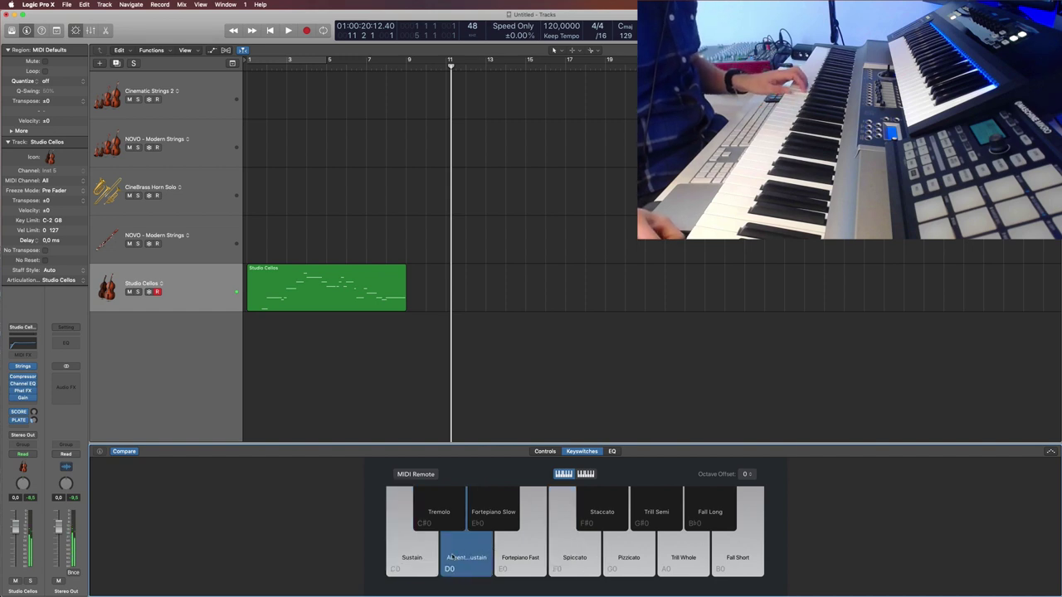
{"action": "left_click", "coordinate": [440, 508]}
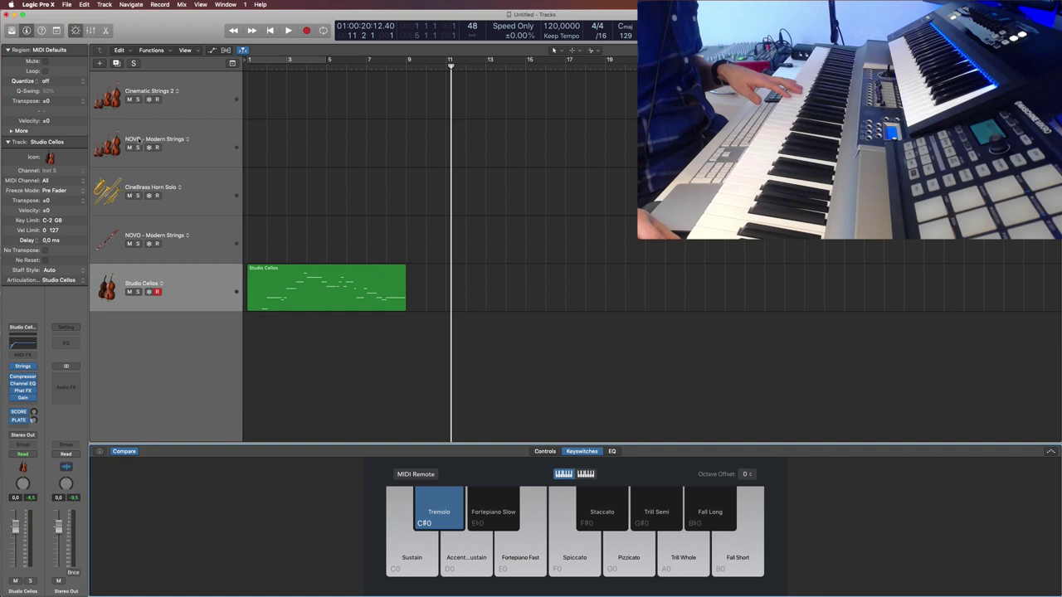
Step: On the NOVO - Modern Strings track, try the Spiccato, Long and Legato articulations
{"action": "left_click", "coordinate": [199, 157]}
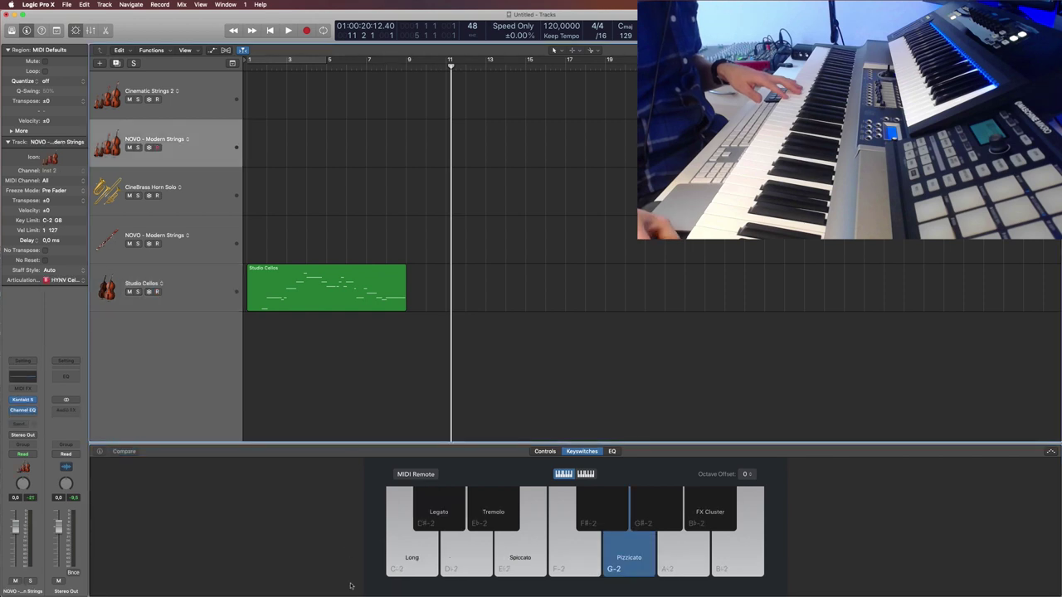
{"action": "left_click", "coordinate": [518, 560]}
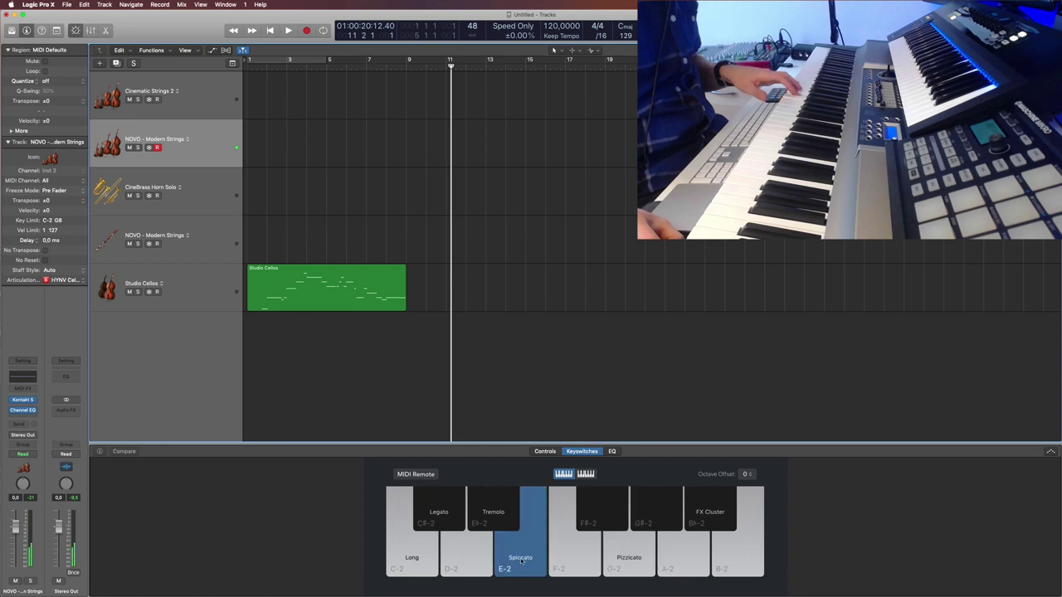
{"action": "left_click", "coordinate": [423, 566]}
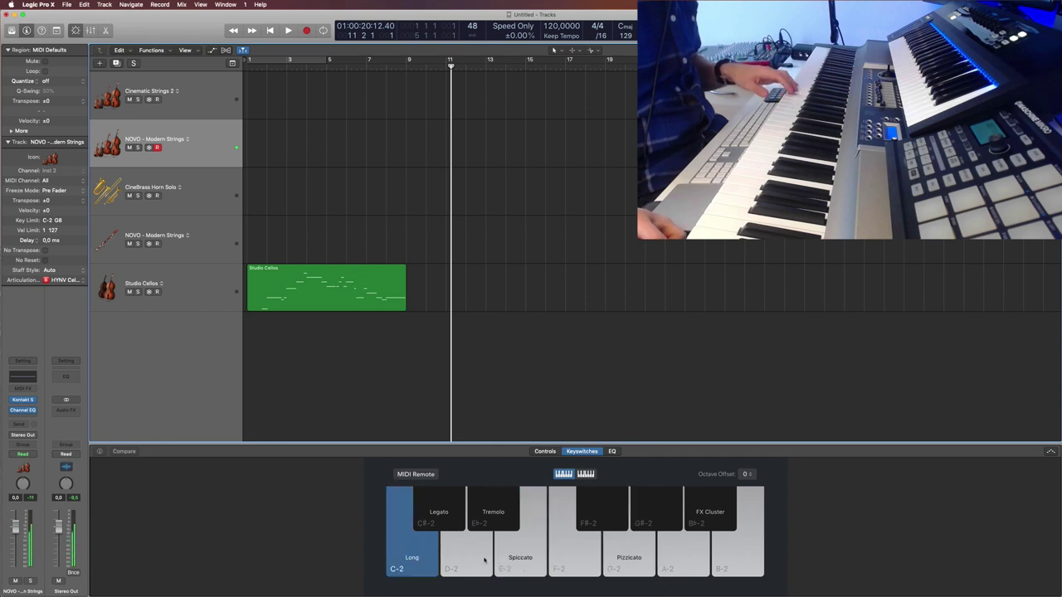
{"action": "left_click", "coordinate": [435, 521]}
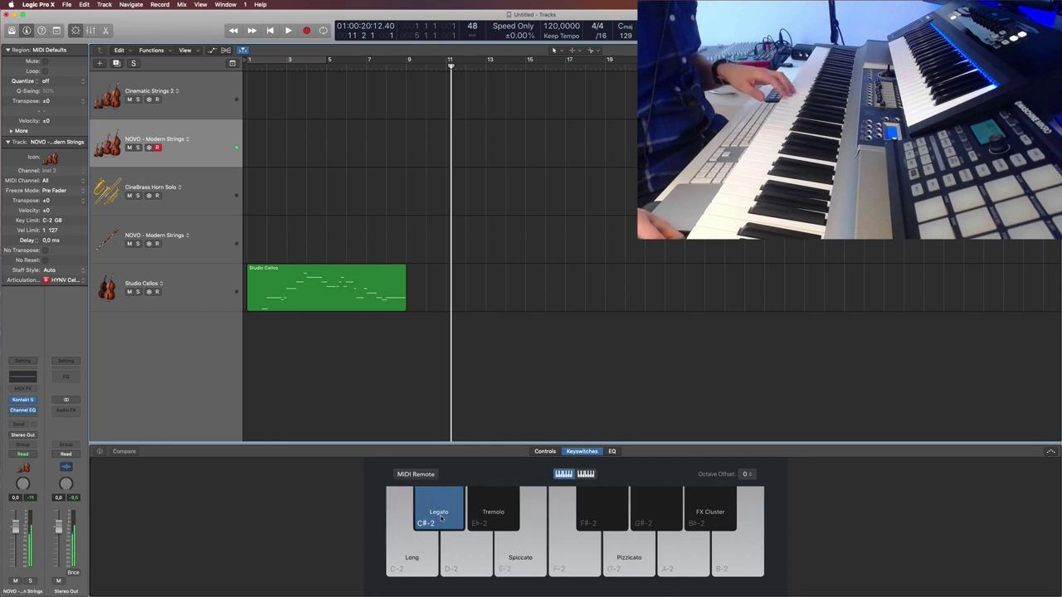
Step: Return NOVO strings to Long, move the playhead to bar 1, and select Cinematic Strings 2
{"action": "left_click", "coordinate": [416, 568]}
{"action": "key", "text": "Return"}
{"action": "left_click", "coordinate": [197, 104]}
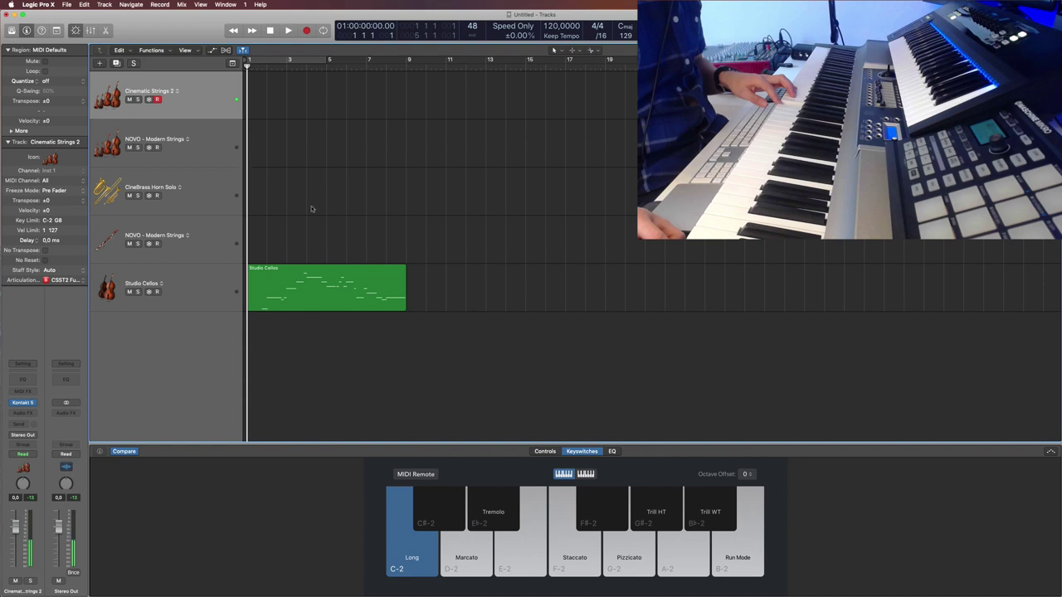
Step: Try Staccato and Long on Cinematic Strings 2, leaving Marcato as the active keyswitch
{"action": "left_click", "coordinate": [559, 562]}
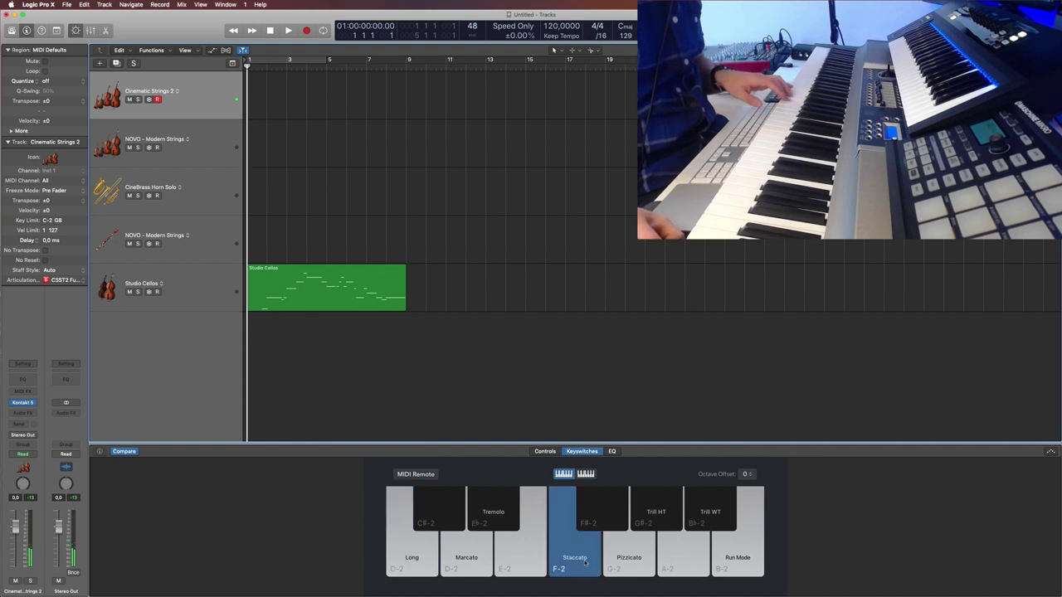
{"action": "left_click", "coordinate": [418, 560]}
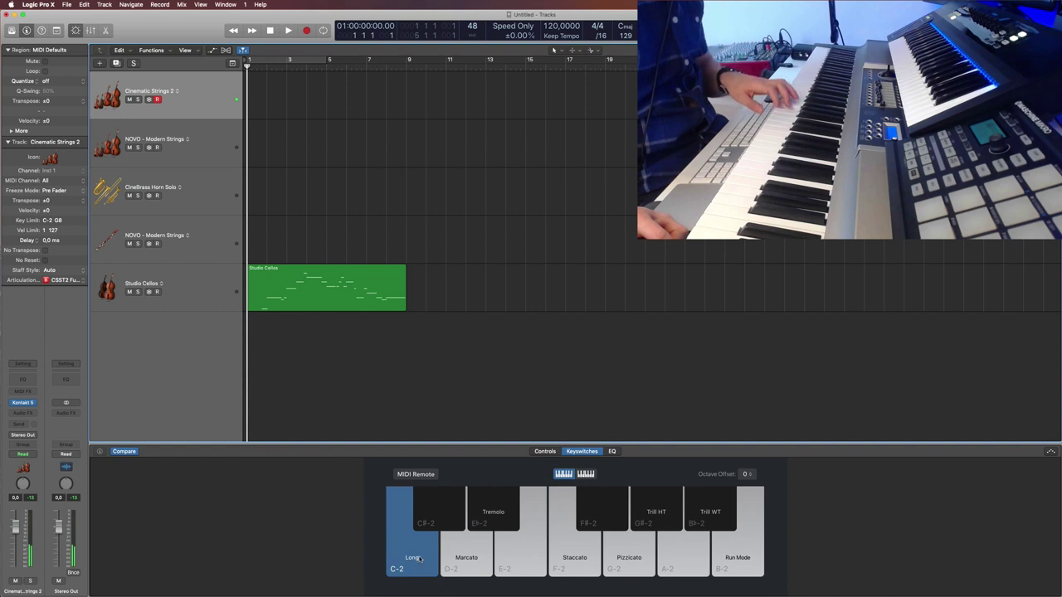
{"action": "left_click", "coordinate": [466, 558]}
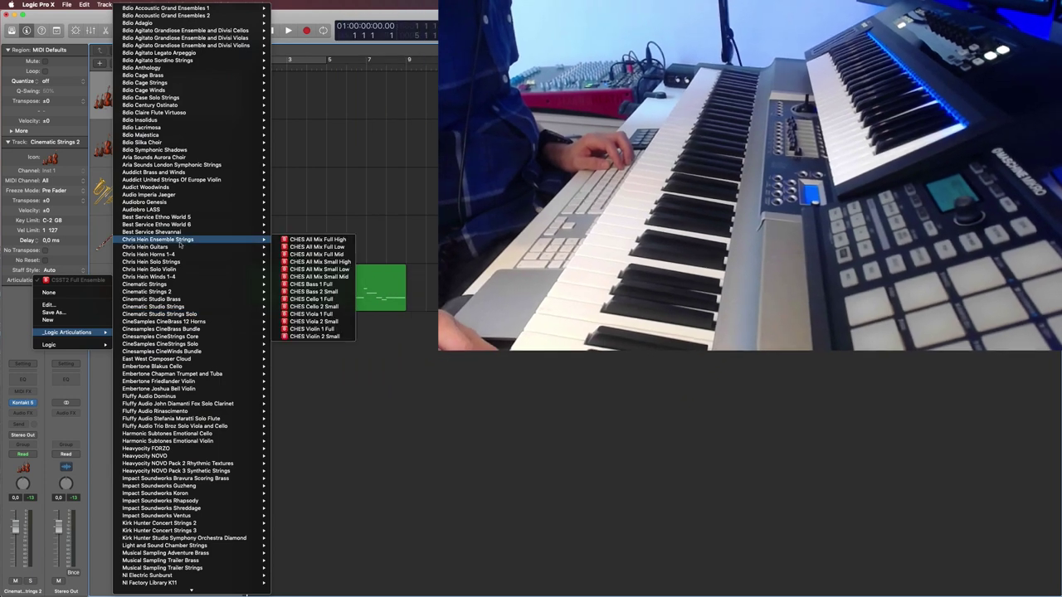
Step: Open Kontakt and assign the CSST2 Full Ensemble articulation set to Cinematic Strings 2
{"action": "left_click", "coordinate": [400, 419]}
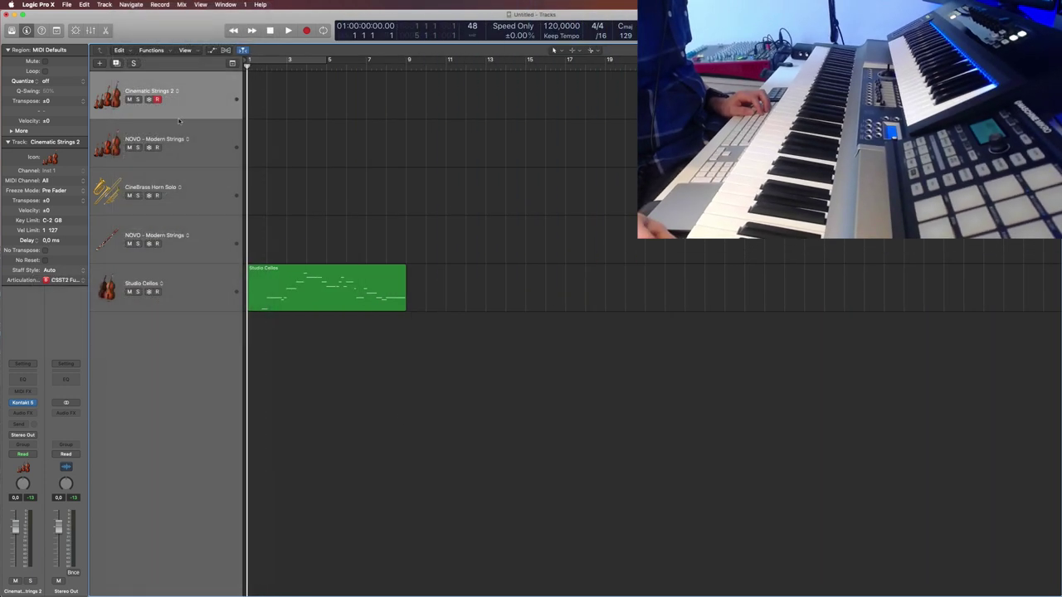
{"action": "left_click", "coordinate": [33, 403]}
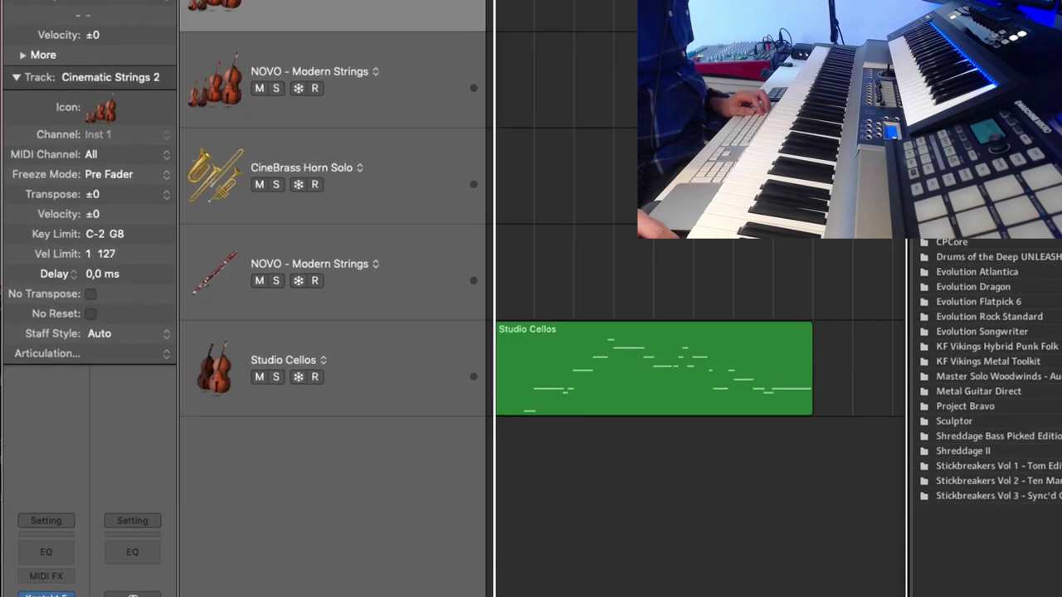
{"action": "left_click", "coordinate": [116, 359]}
{"action": "mouse_move", "coordinate": [137, 433]}
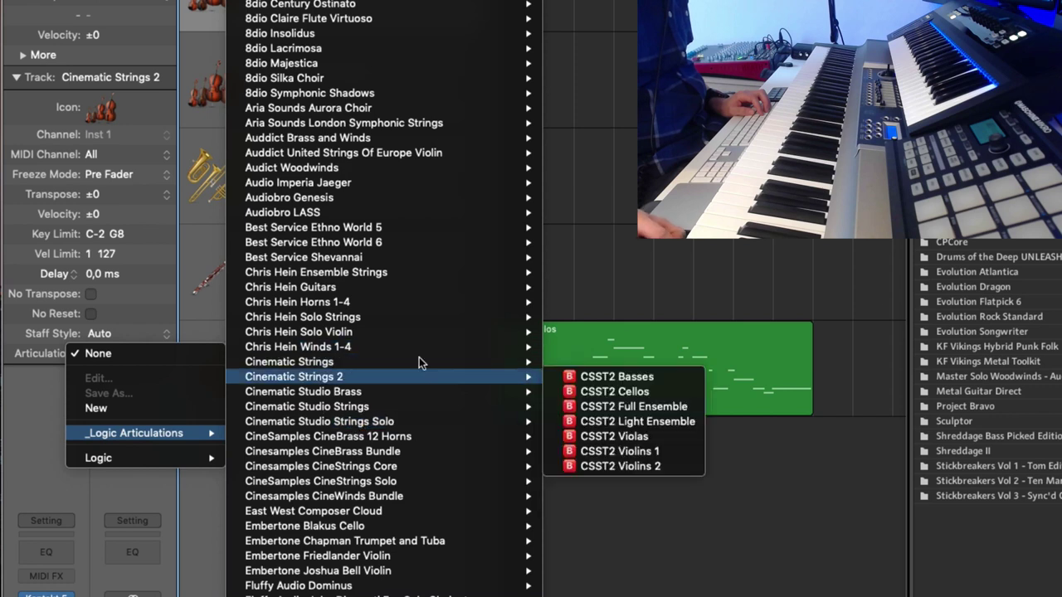
{"action": "mouse_move", "coordinate": [295, 376]}
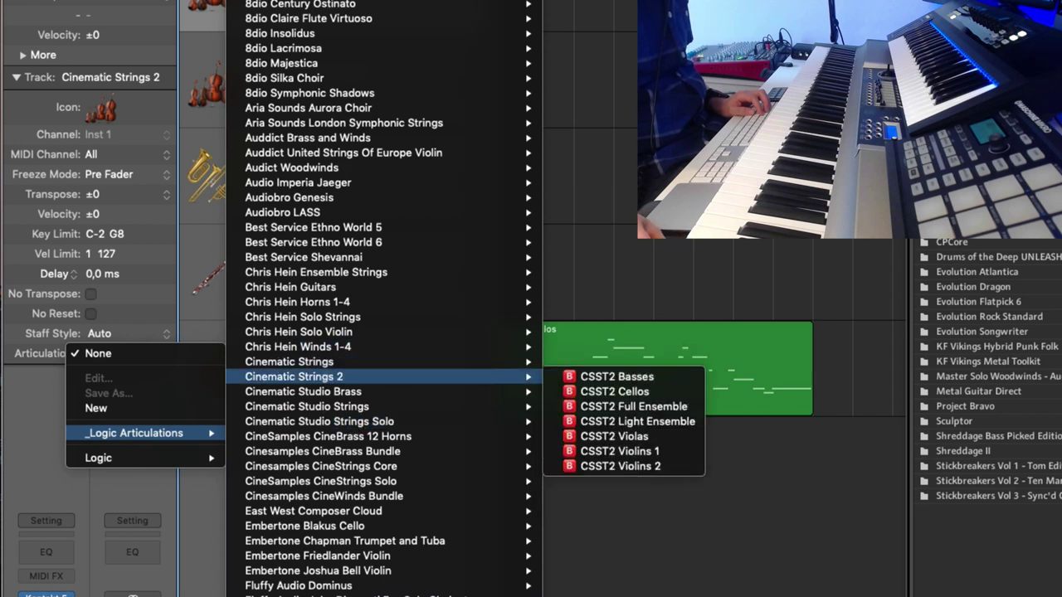
{"action": "left_click", "coordinate": [642, 406]}
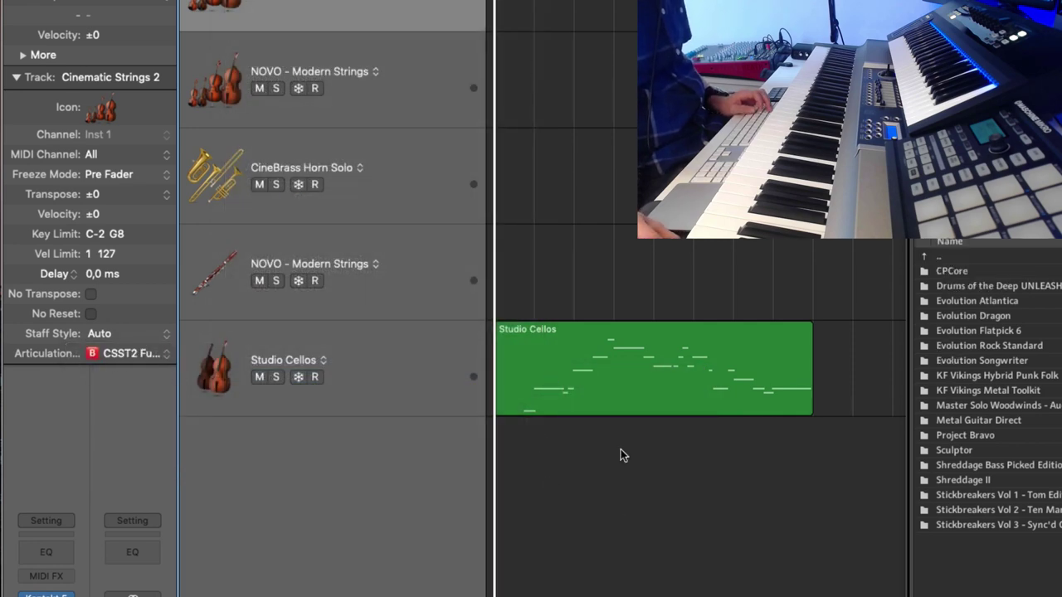
Step: Open the Studio Cellos region in the piano roll, inspect several notes, play, and close Kontakt
{"action": "key", "text": "p"}
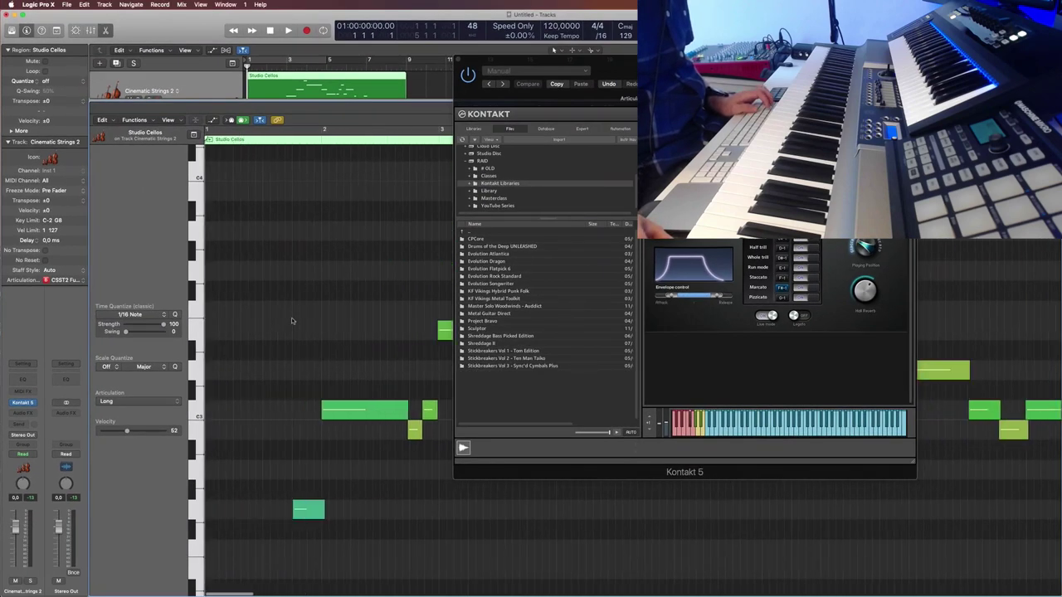
{"action": "left_click", "coordinate": [308, 509]}
{"action": "left_click", "coordinate": [365, 409]}
{"action": "left_click", "coordinate": [406, 480]}
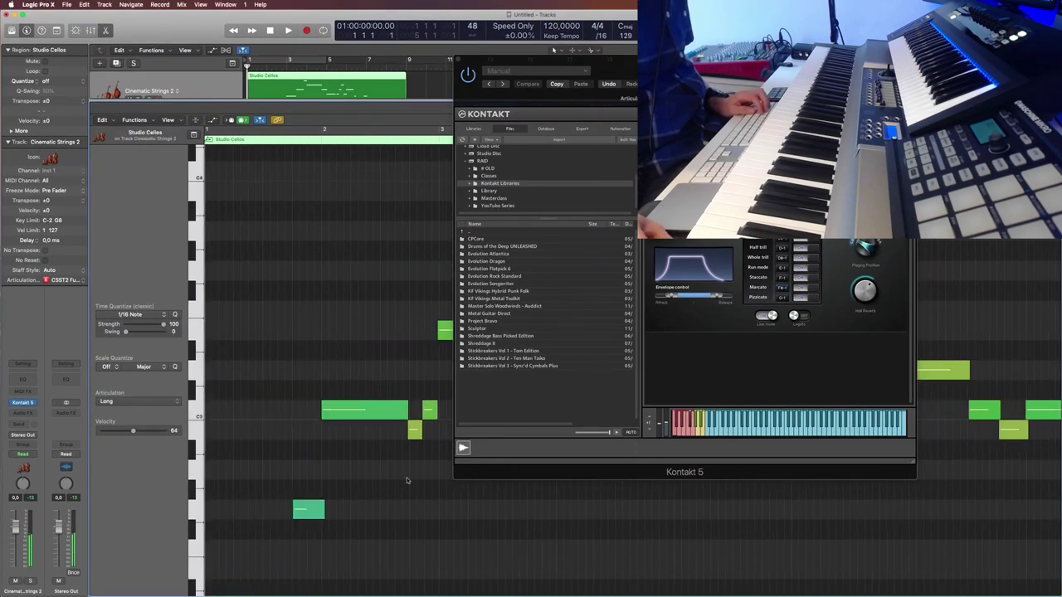
{"action": "key", "text": "space"}
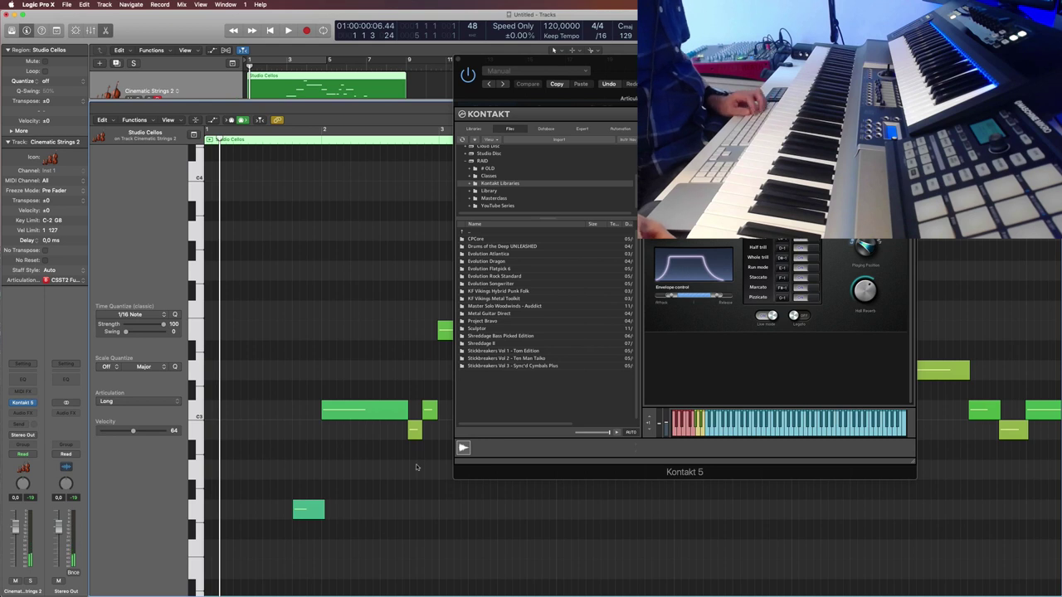
{"action": "key", "text": "v"}
Step: Select the two short notes after the long C3 and keep them on Long
{"action": "left_click_drag", "start_coordinate": [456, 444], "coordinate": [410, 403]}
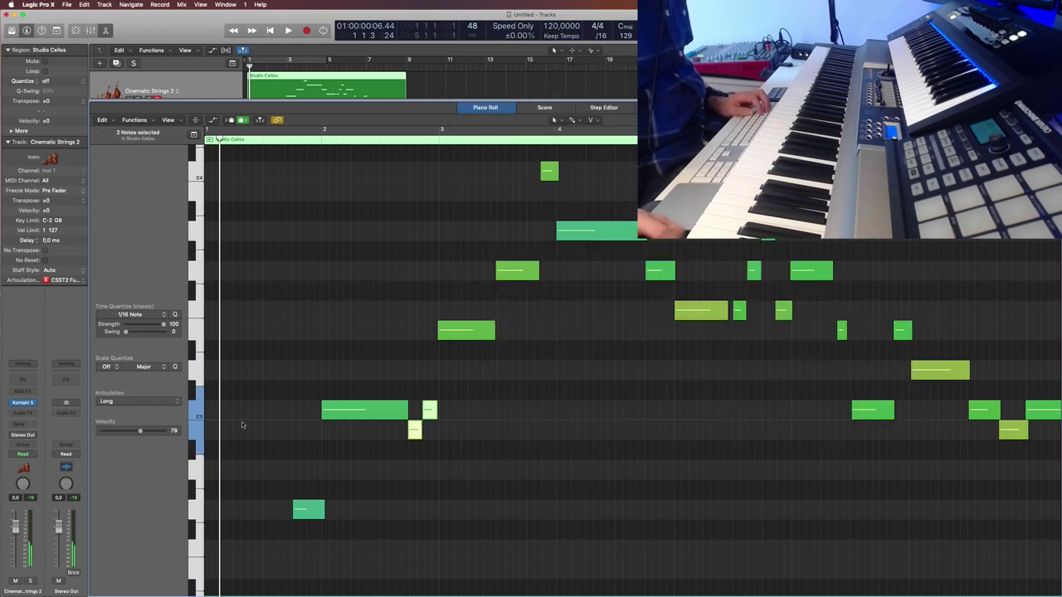
{"action": "left_click", "coordinate": [156, 401]}
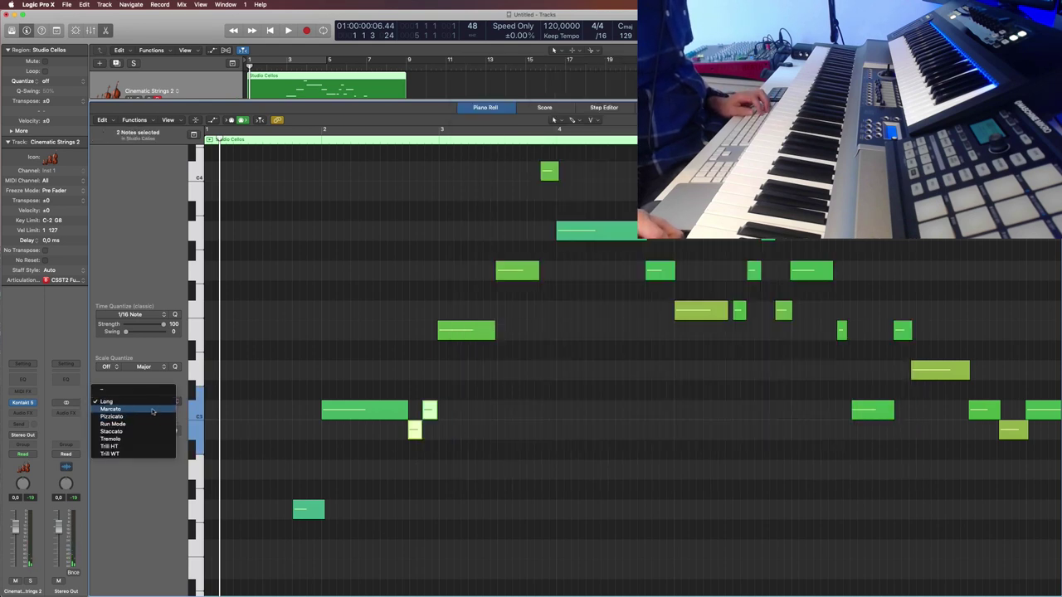
{"action": "left_click", "coordinate": [351, 241]}
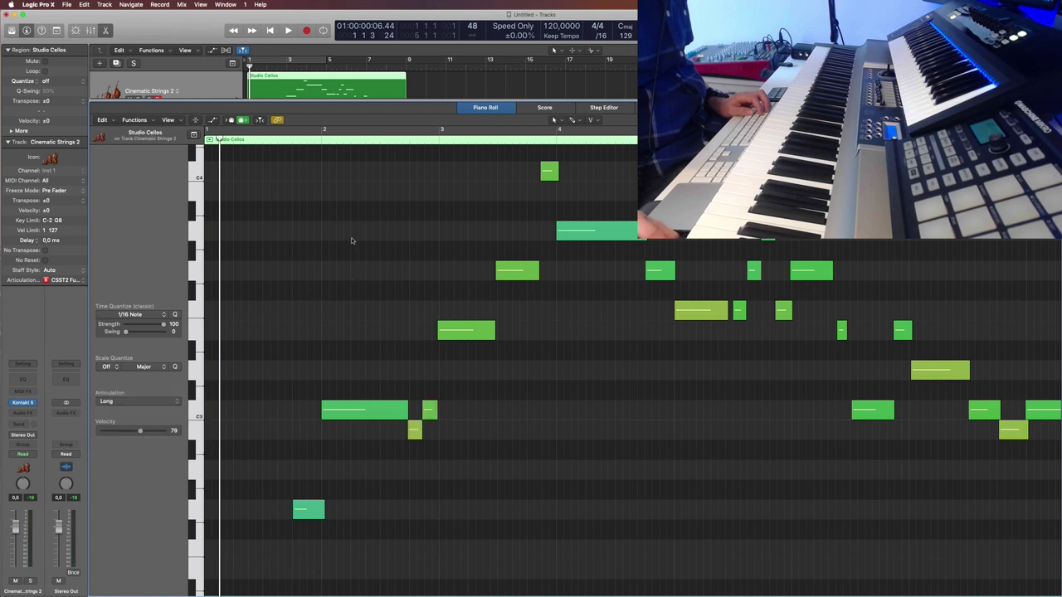
Step: Play the cello part from just before bar 2, stopping near bar 4
{"action": "left_click", "coordinate": [283, 135]}
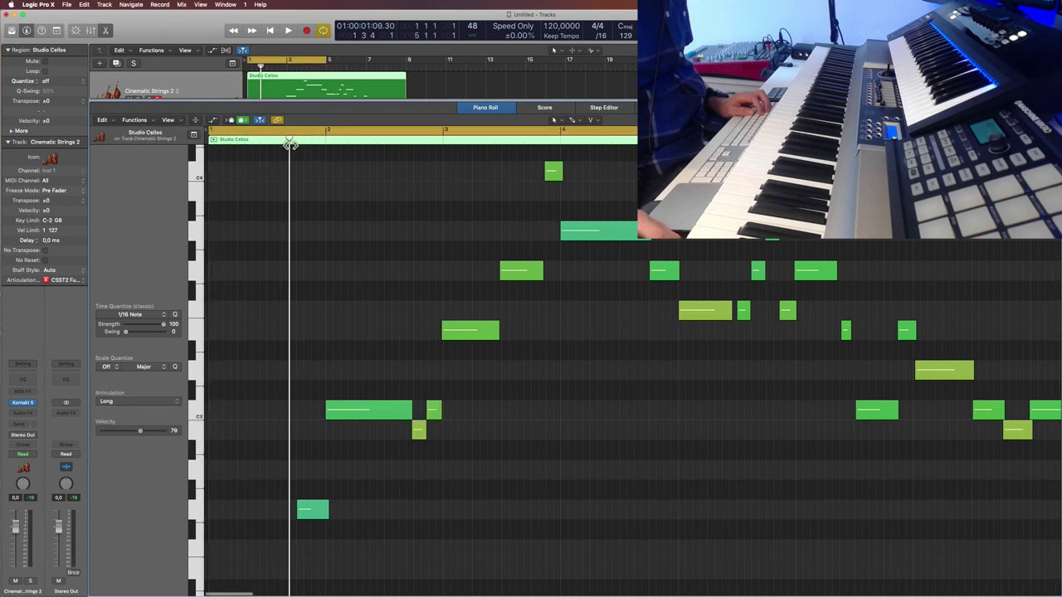
{"action": "key", "text": "space"}
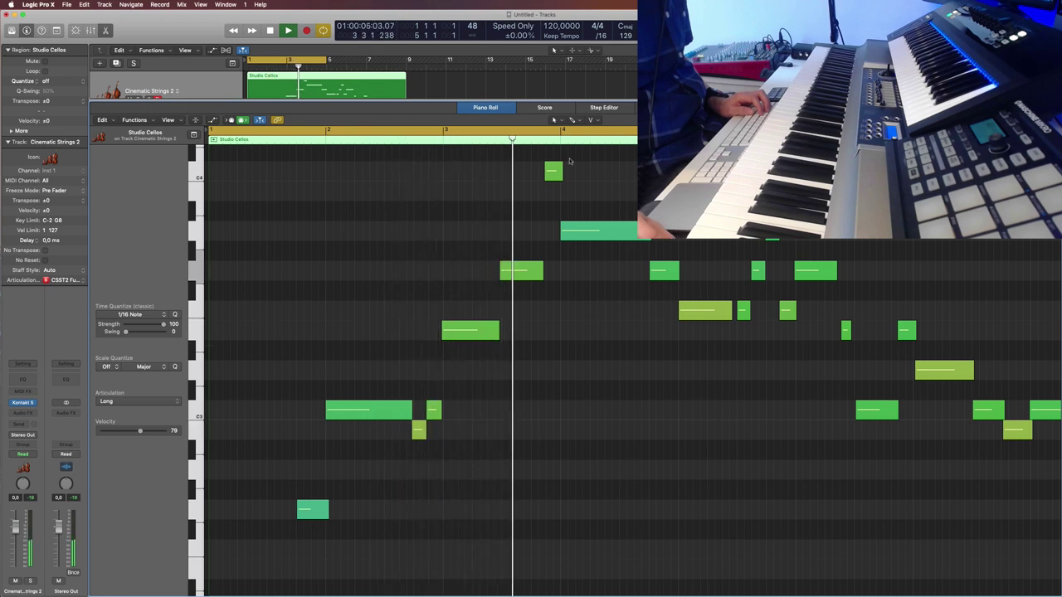
{"action": "key", "text": "space"}
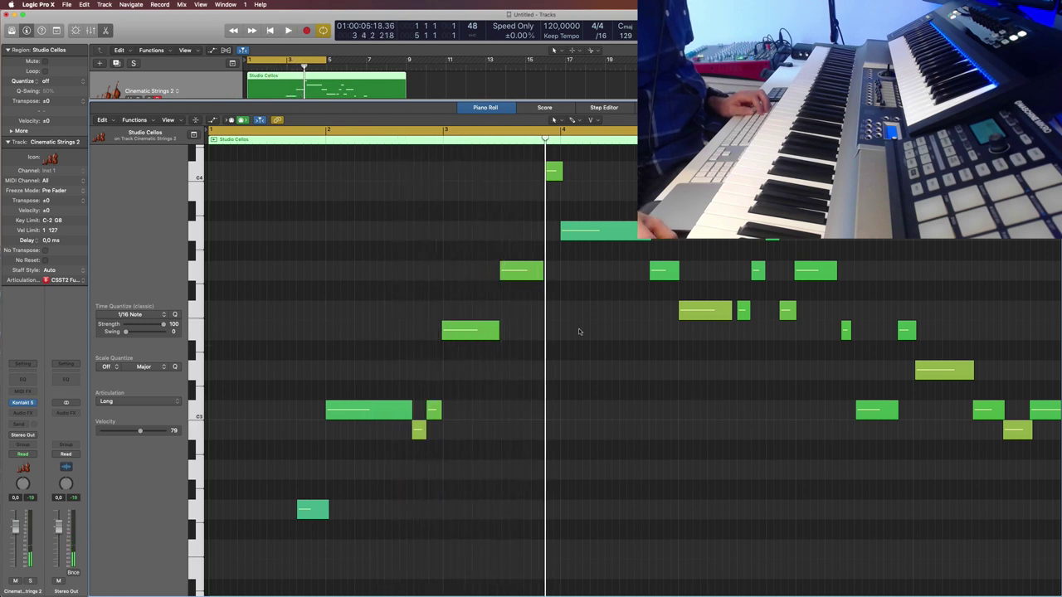
Step: Check the track's articulation set list without changing it
{"action": "scroll", "coordinate": [569, 400], "scroll_direction": "down", "scroll_amount": 2}
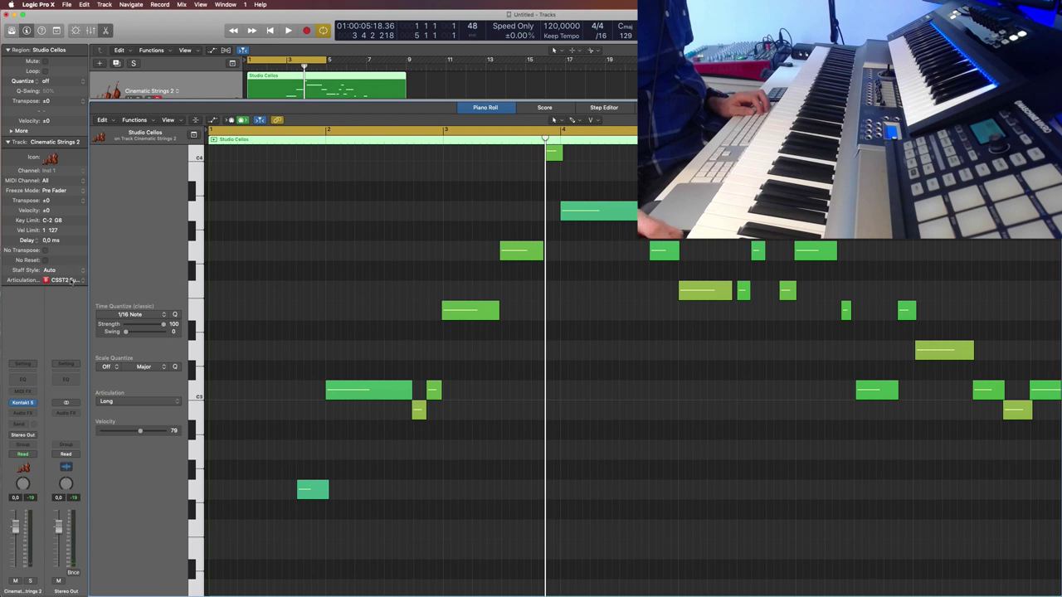
{"action": "left_click", "coordinate": [66, 280]}
{"action": "left_click", "coordinate": [436, 308]}
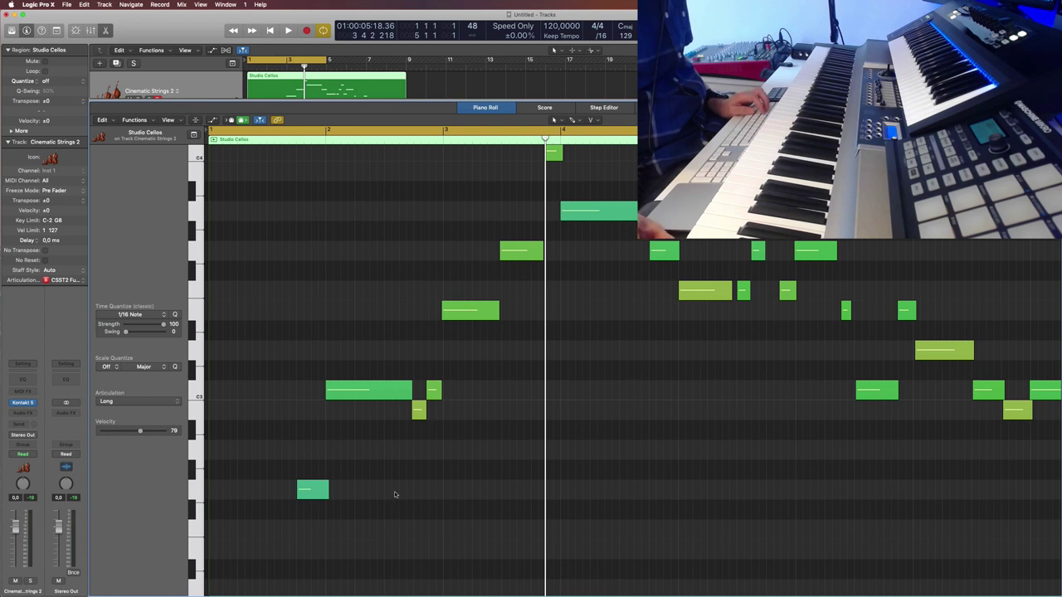
{"action": "scroll", "coordinate": [395, 498], "scroll_direction": "down", "scroll_amount": 10}
{"action": "scroll", "coordinate": [390, 501], "scroll_direction": "down", "scroll_amount": 5}
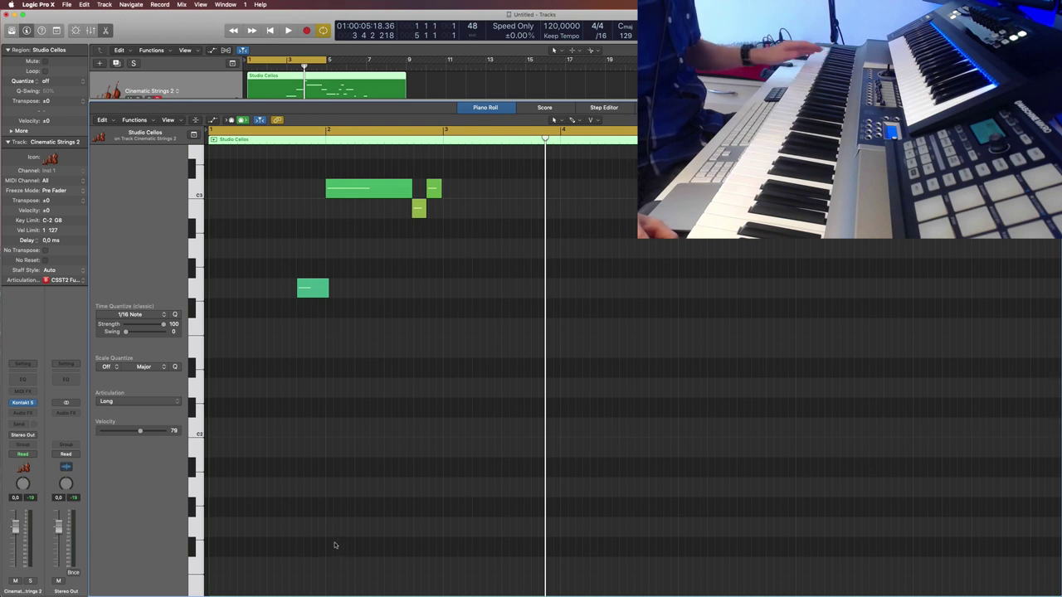
{"action": "scroll", "coordinate": [334, 545], "scroll_direction": "down", "scroll_amount": 3}
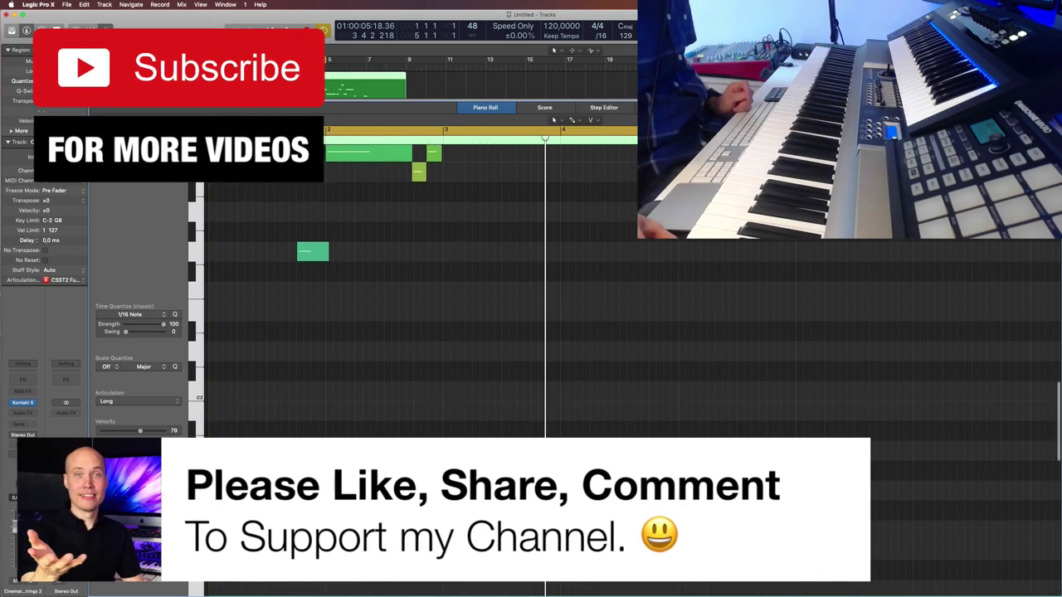
{"action": "scroll", "coordinate": [373, 291], "scroll_direction": "up", "scroll_amount": 6}
{"action": "scroll", "coordinate": [373, 290], "scroll_direction": "up", "scroll_amount": 10}
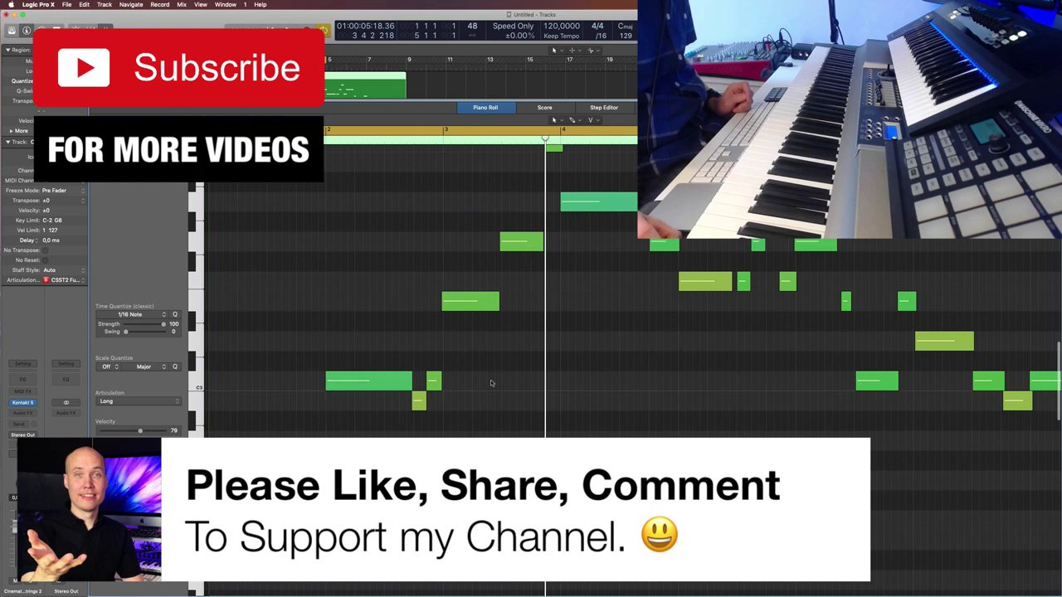